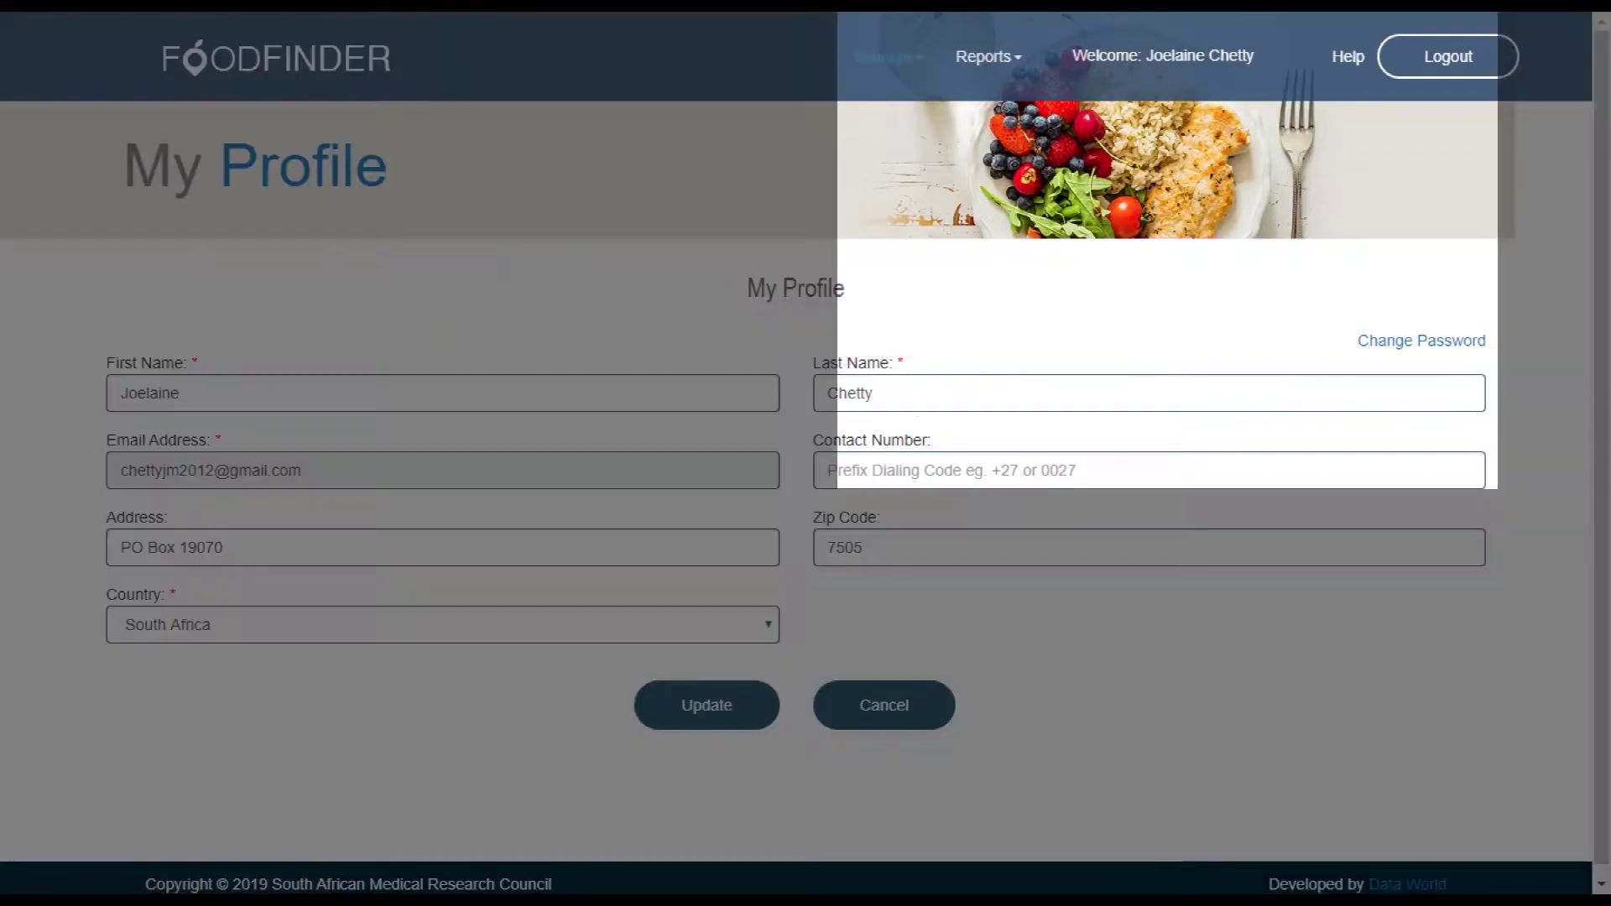
- Open the recipe set-up page for managing recipes
click(887, 56)
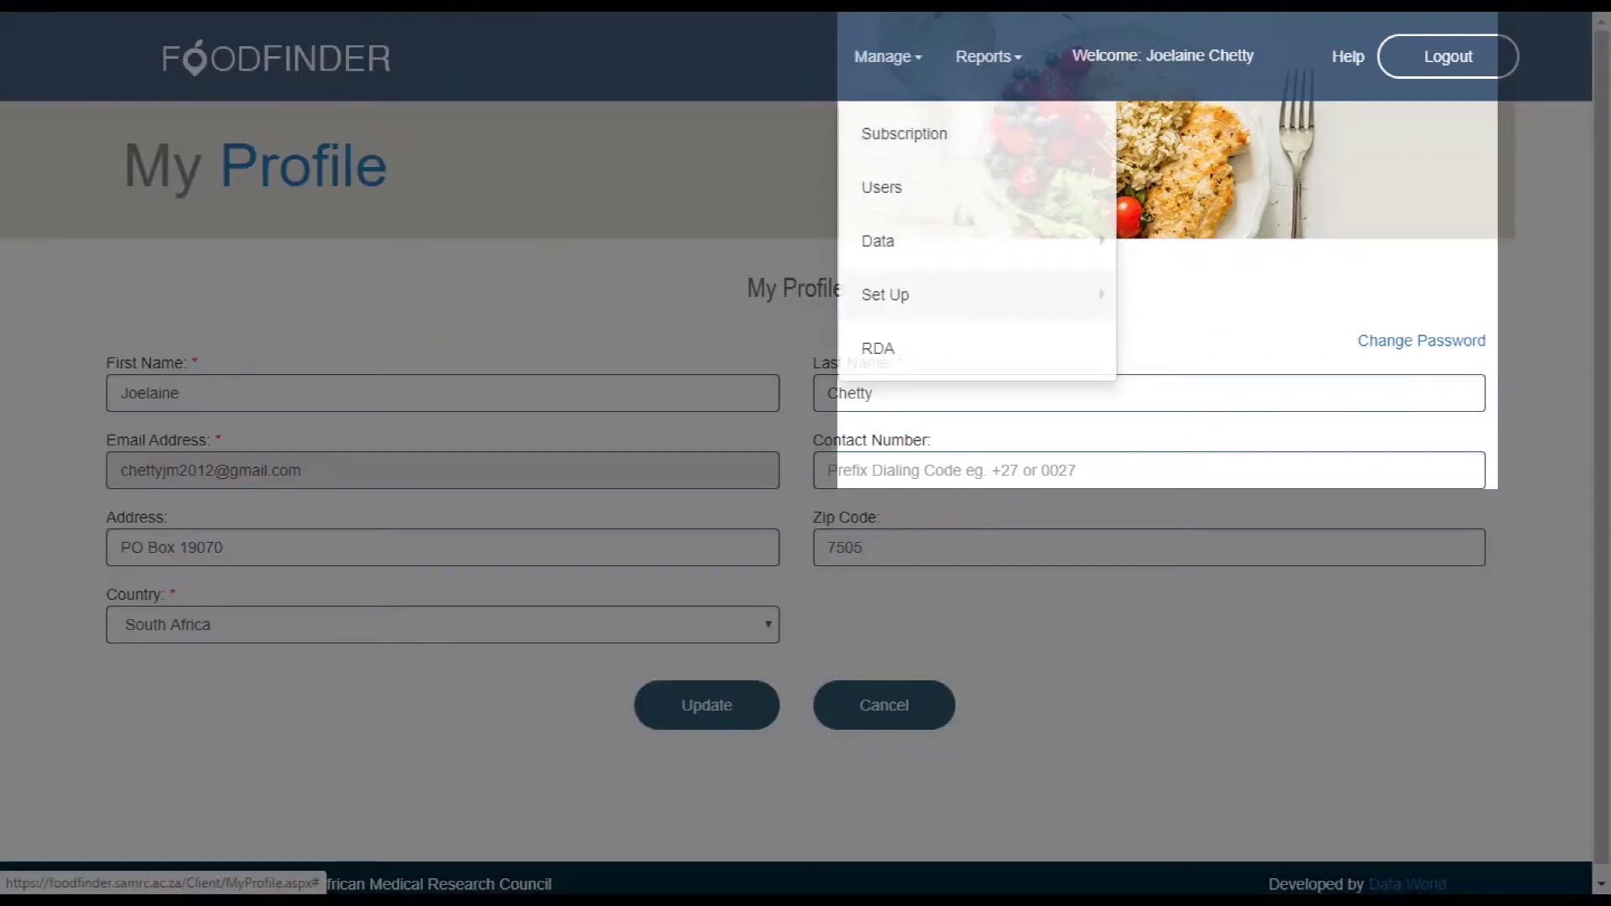
mouse_move(886, 294)
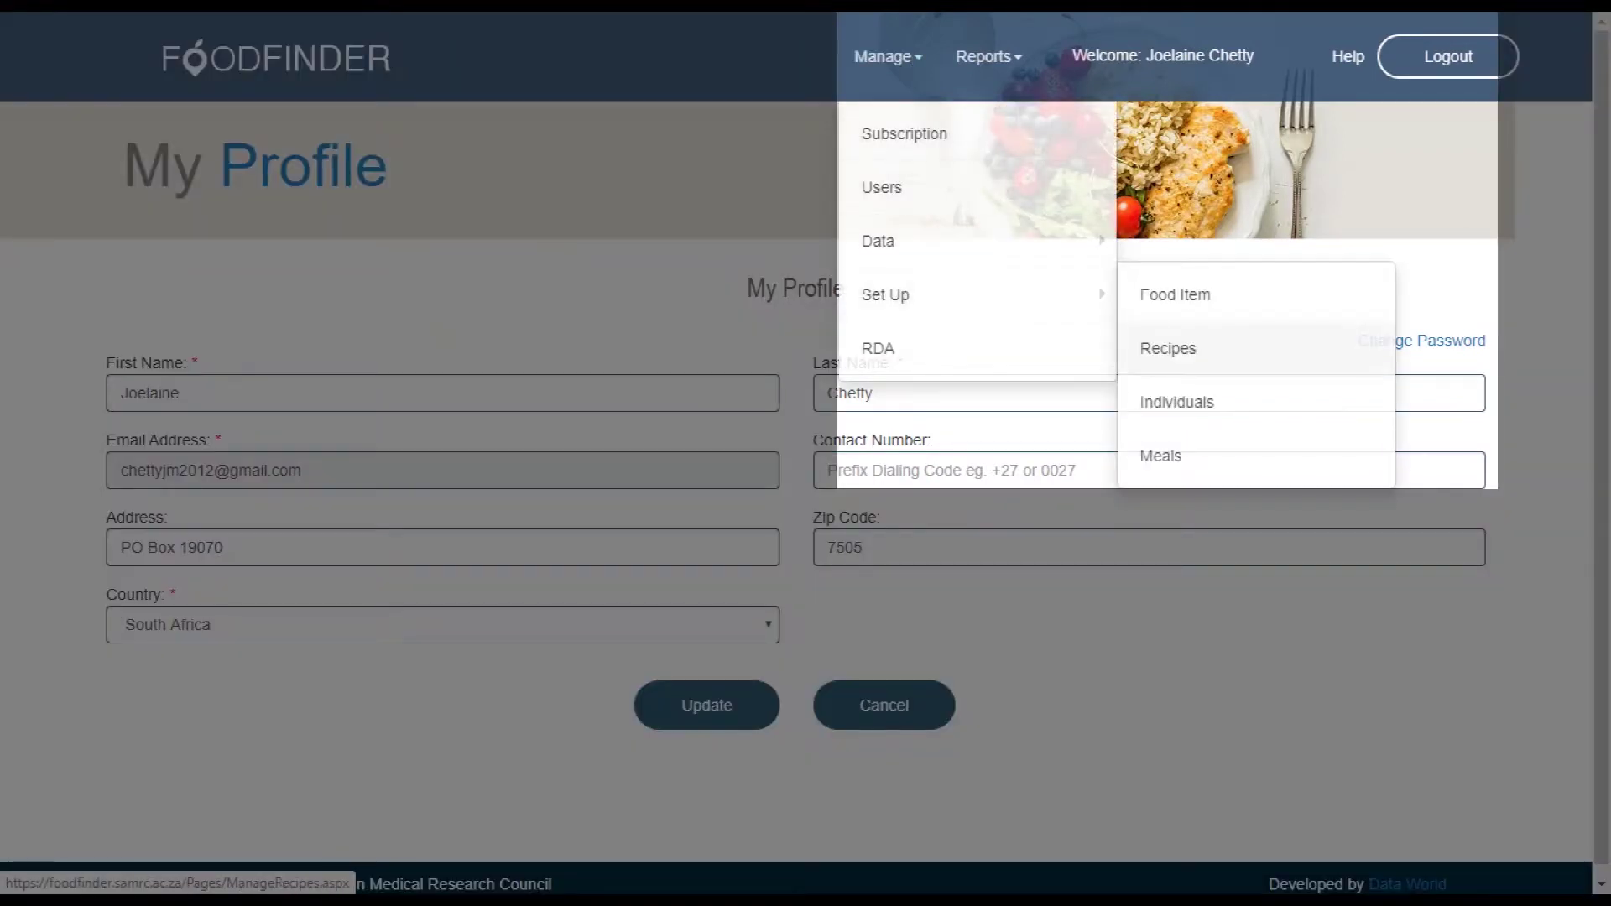
click(1168, 348)
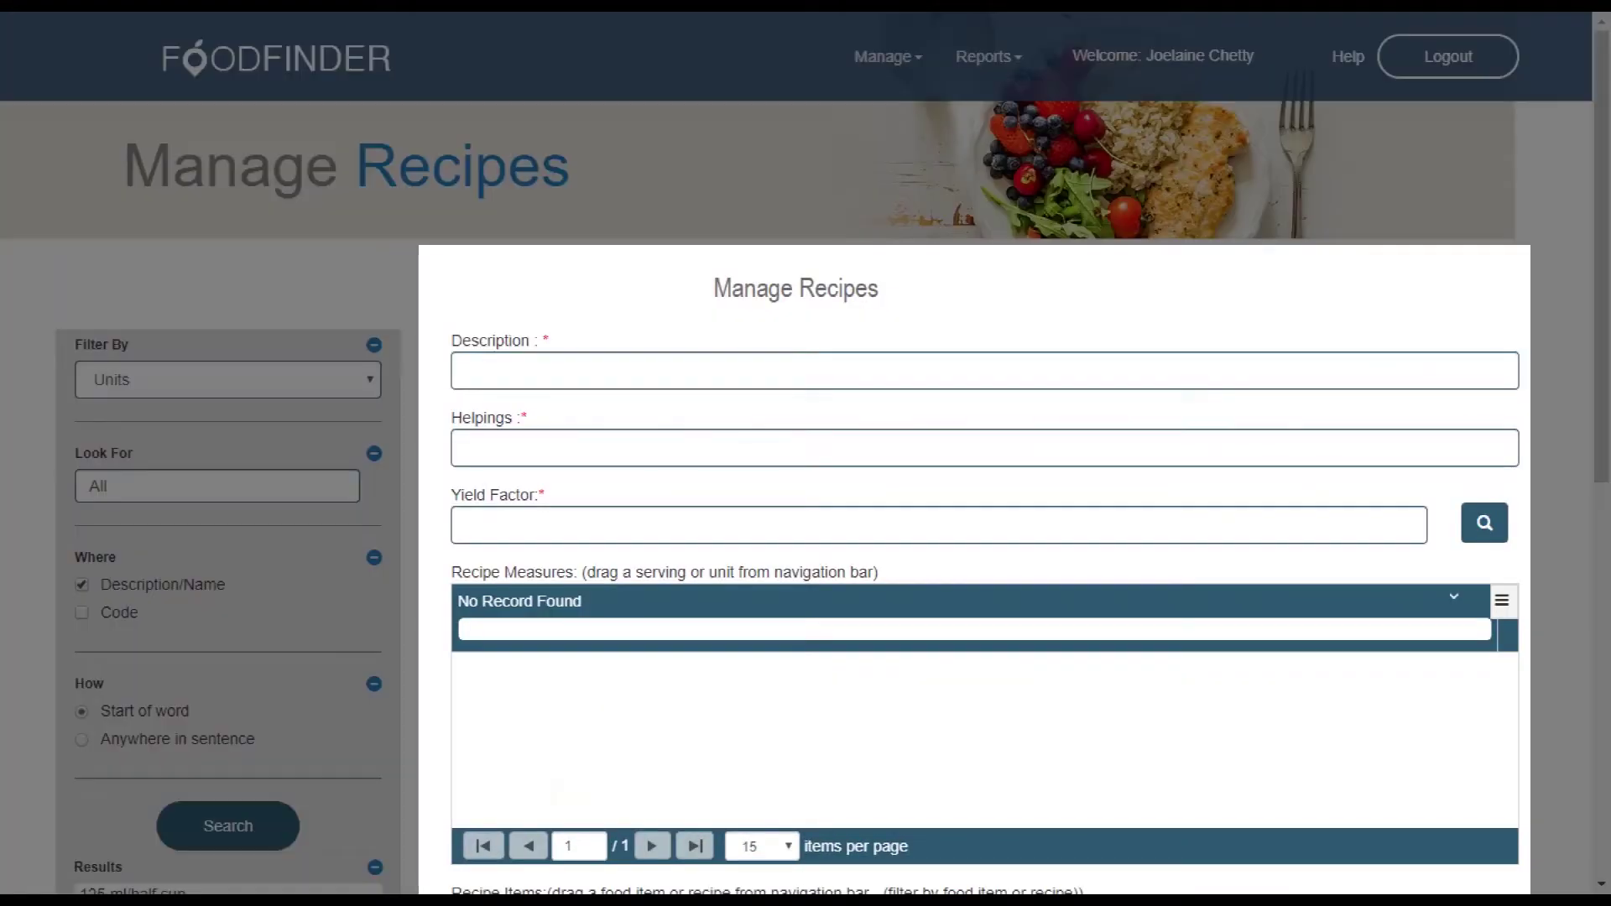
- Enter the description "Crustless cheesecake" for the new recipe and set its helpings to 4
click(470, 370)
text(C)
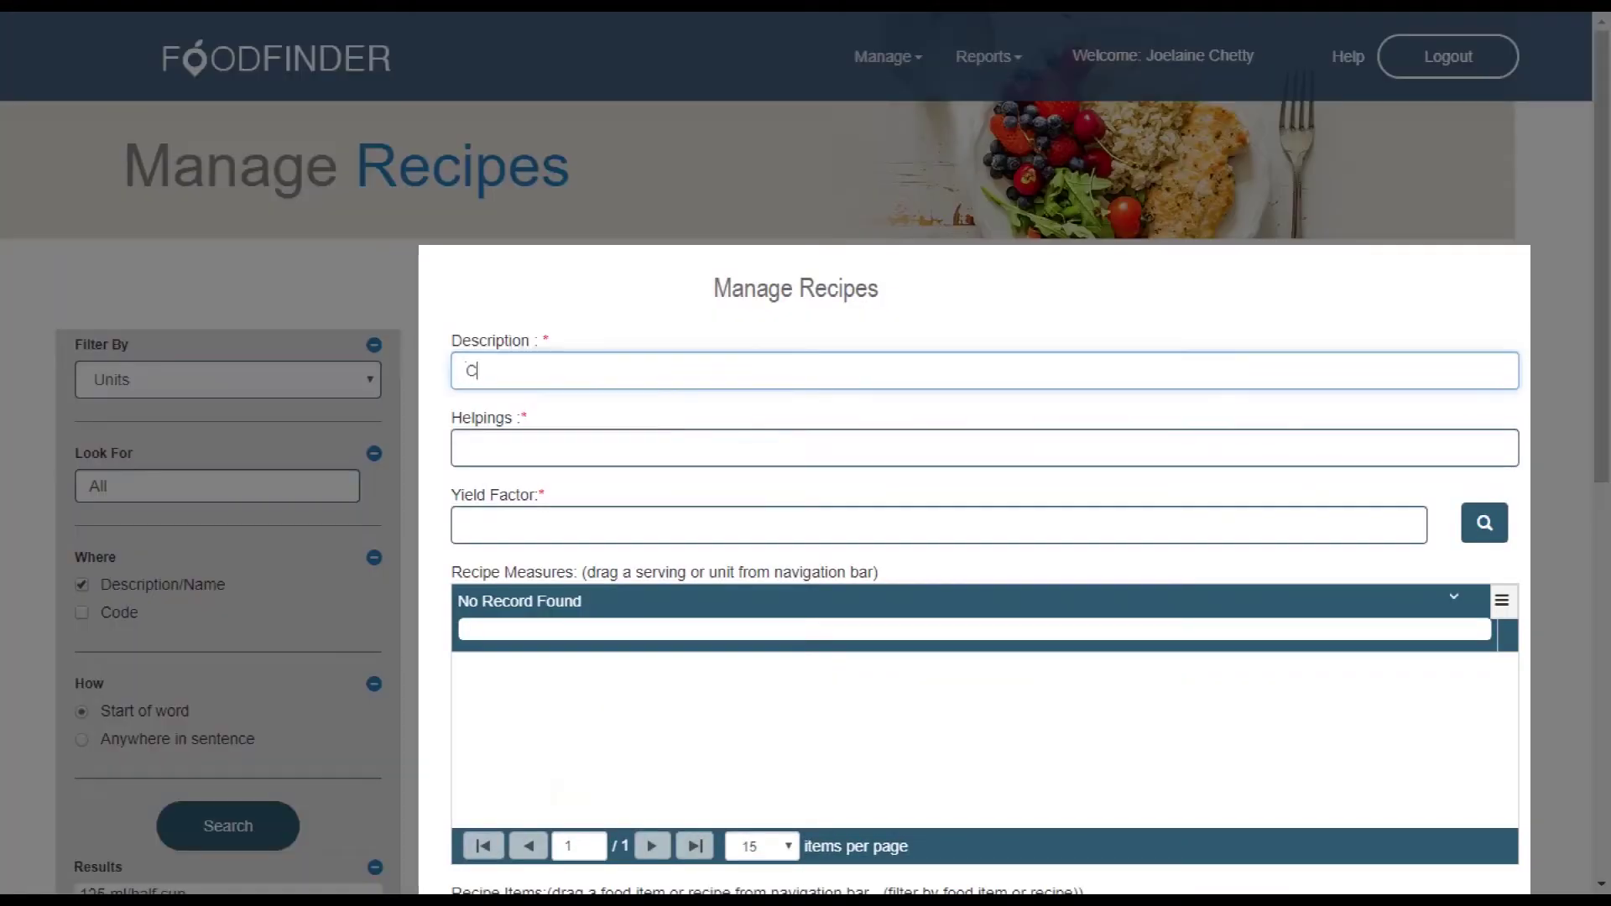
text(rustle)
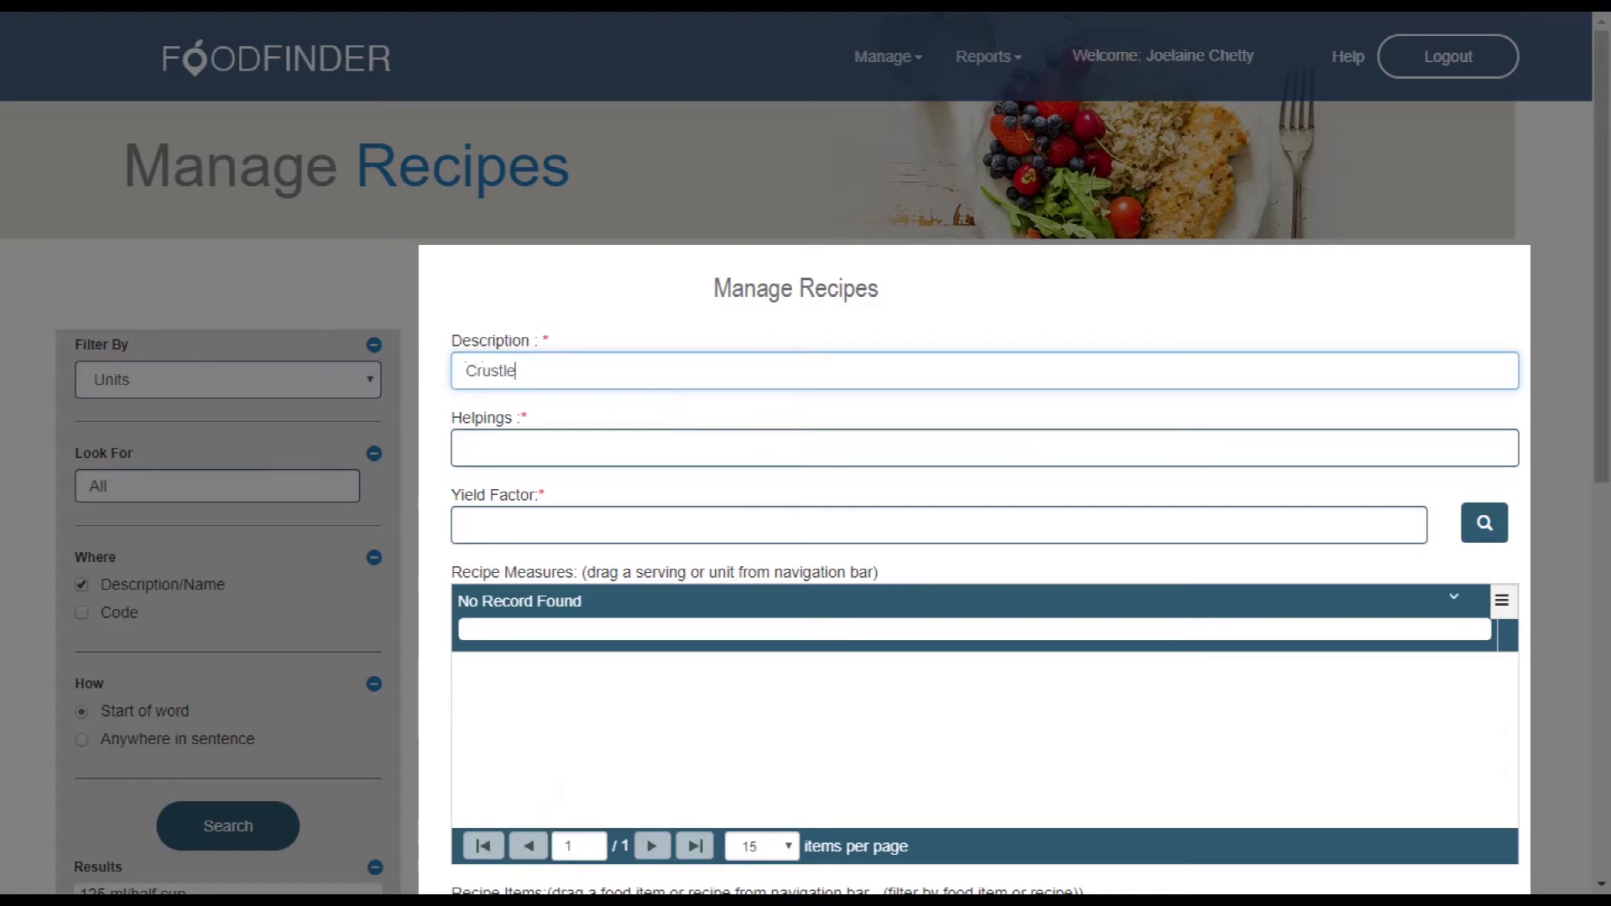
text(ss cheeseca)
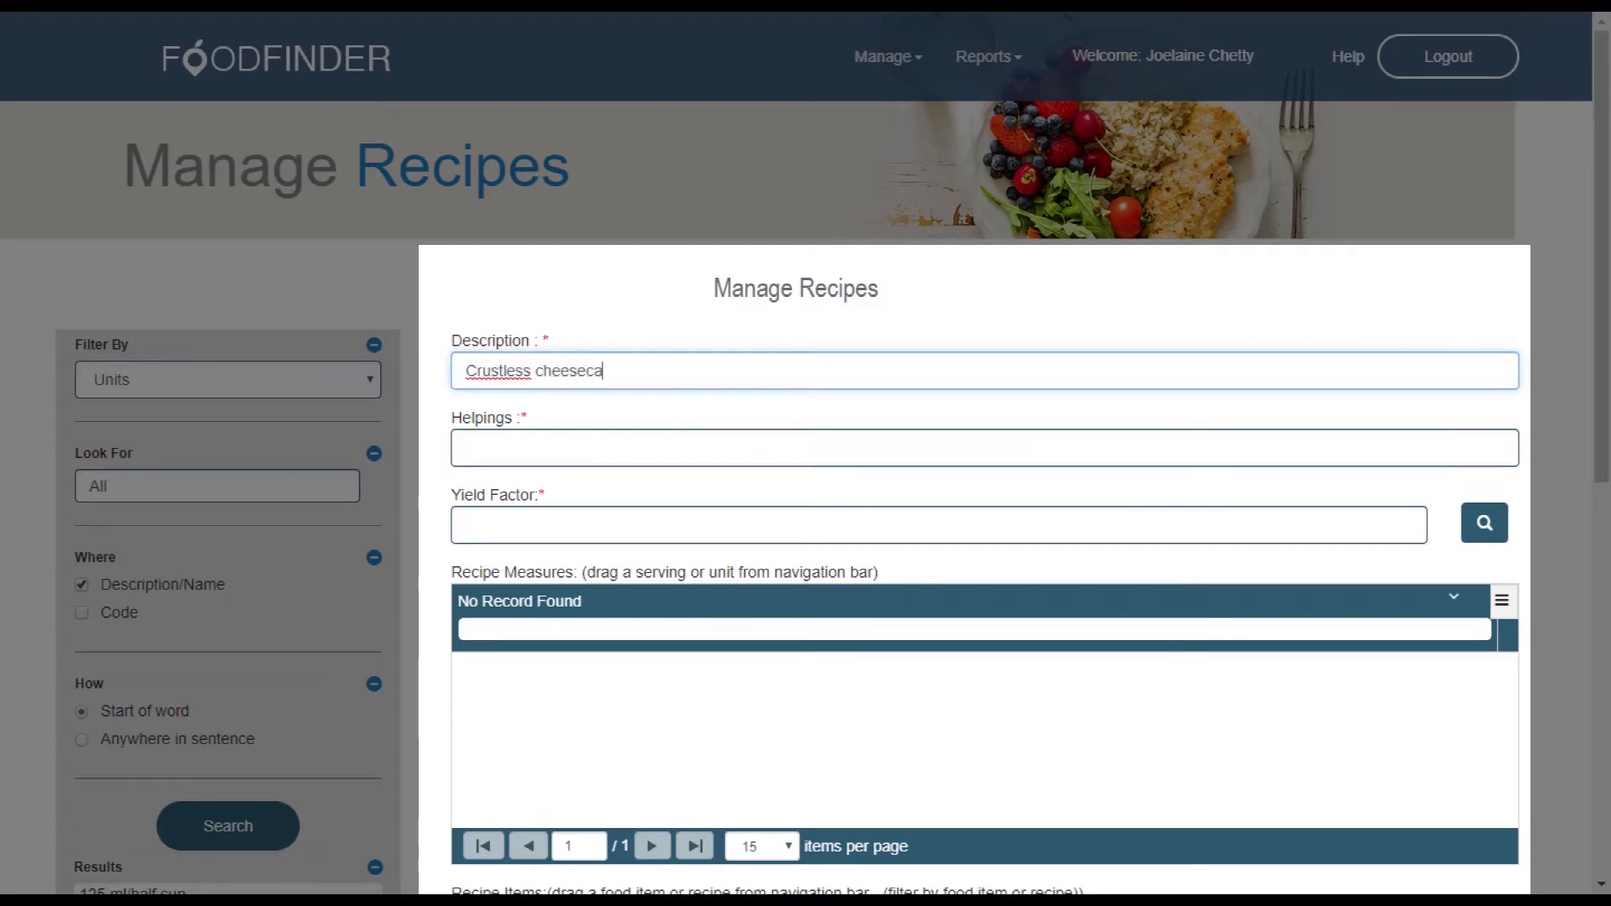
text(ke)
click(466, 448)
text(4)
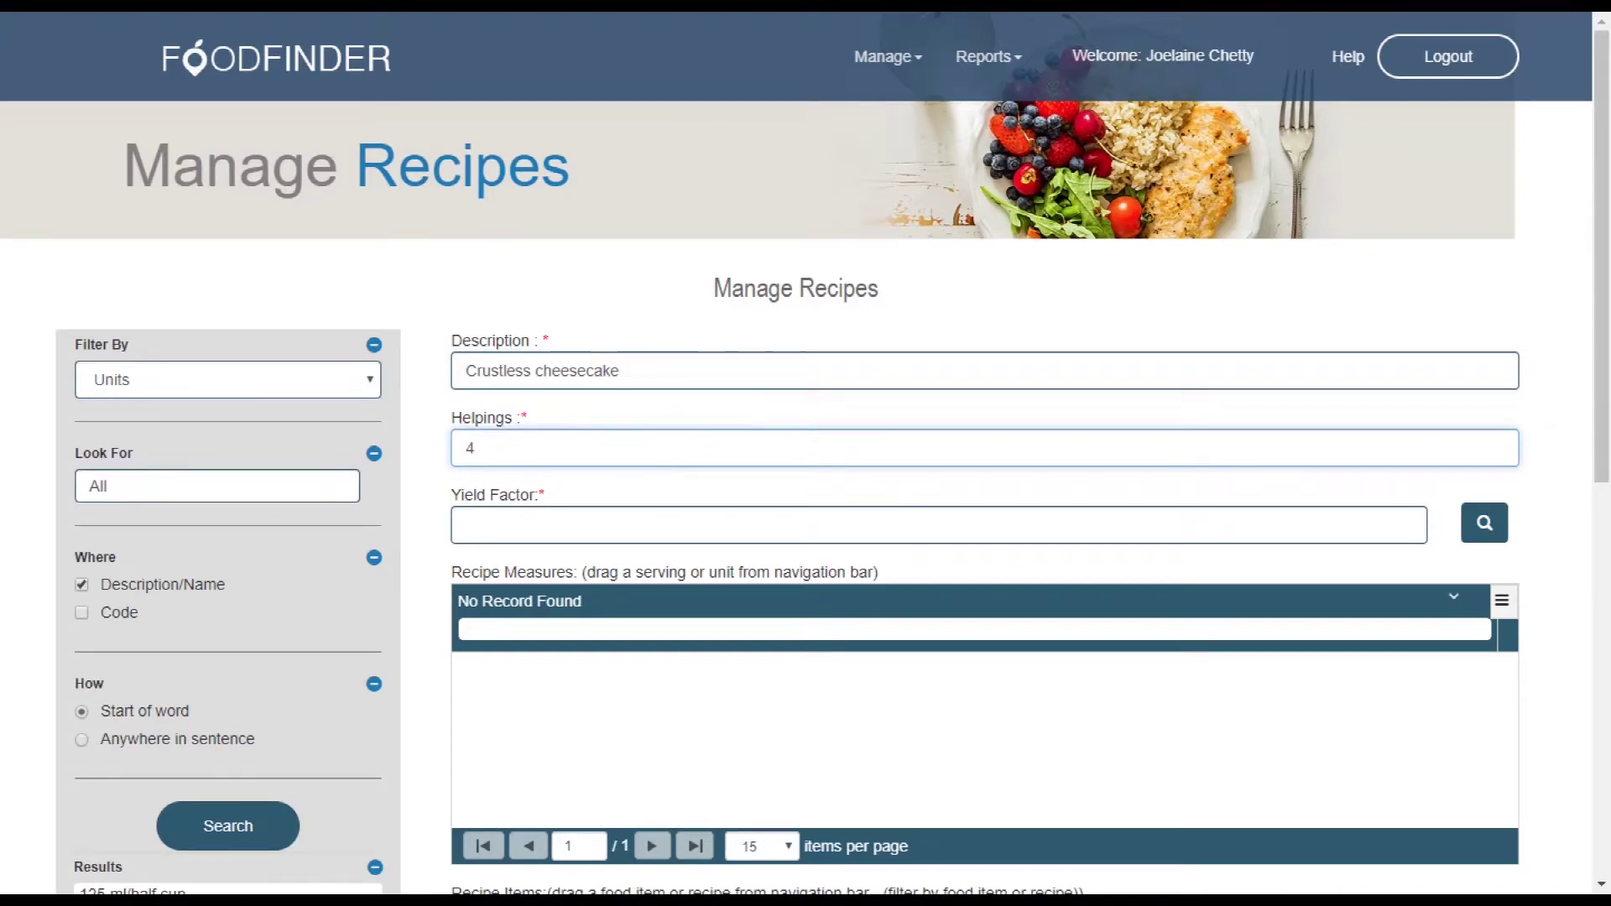
- Look up "chee" in the yield factor list and select the Cheese cake factor of 0.87 for the recipe
click(520, 525)
click(1485, 523)
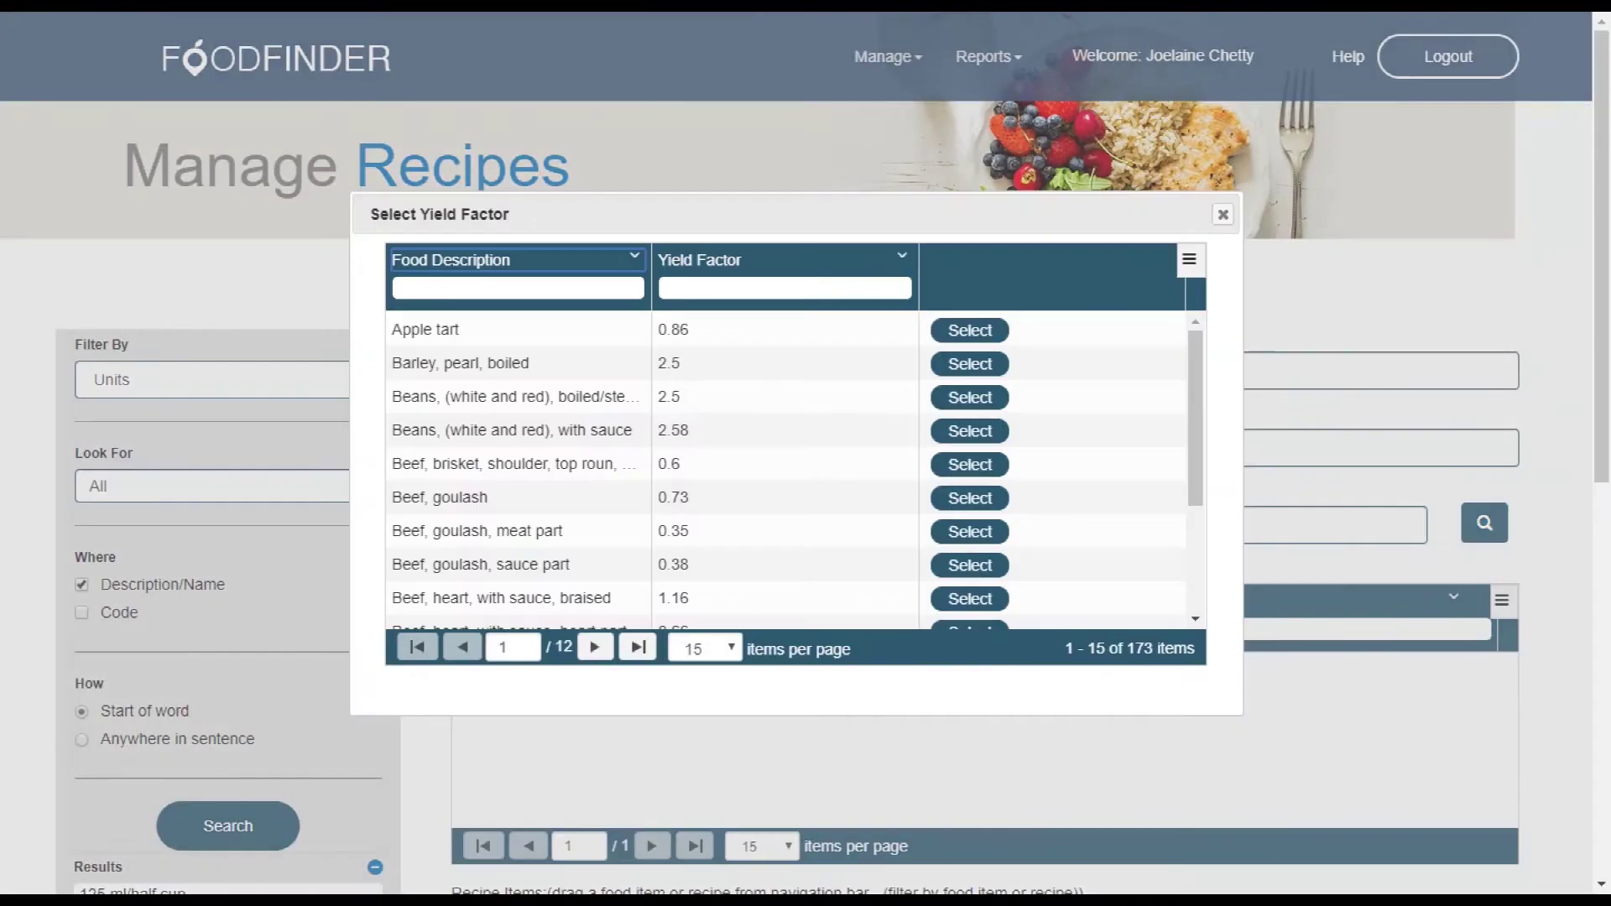
click(518, 289)
text(chee)
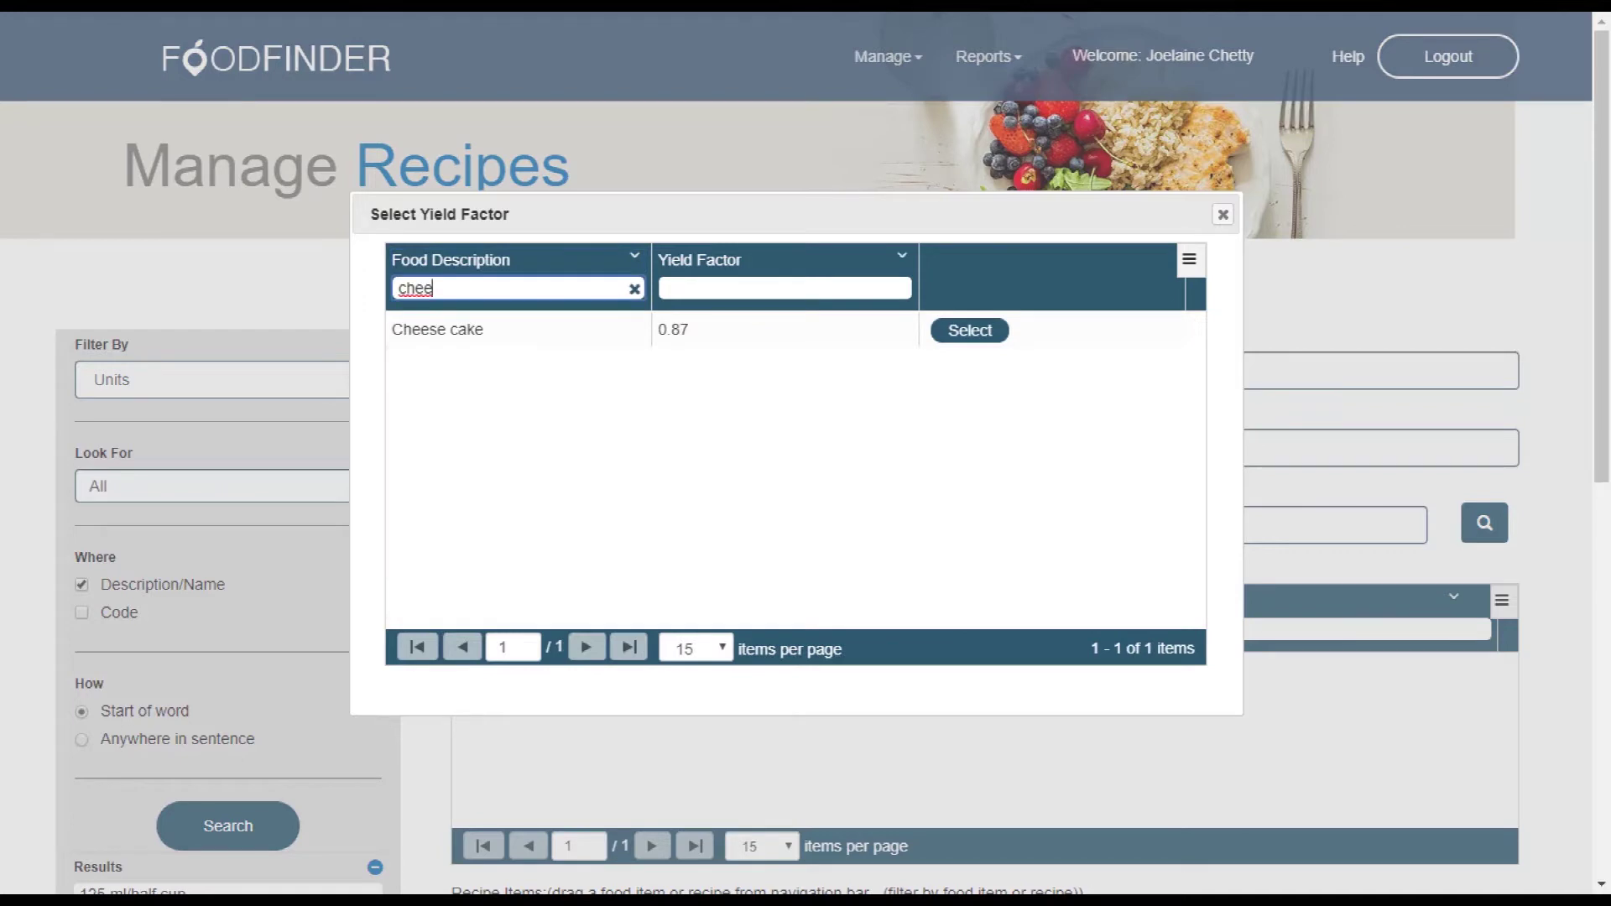
click(969, 330)
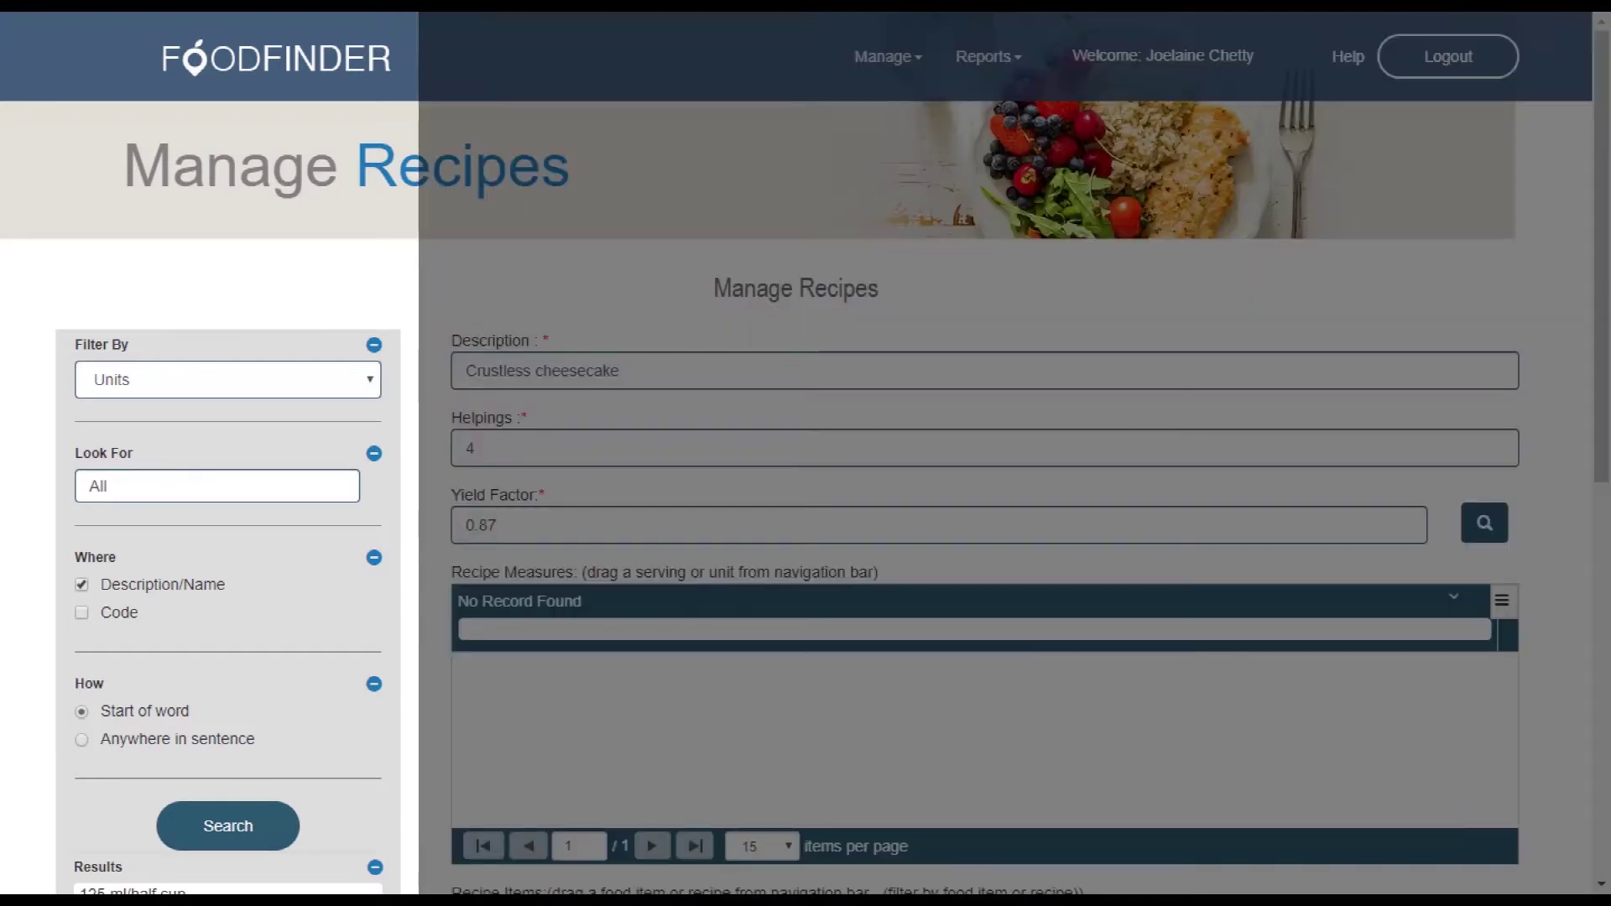
- Filter the navigation bar by Servings and add the 110X10X8MM serving to the recipe measures
click(228, 379)
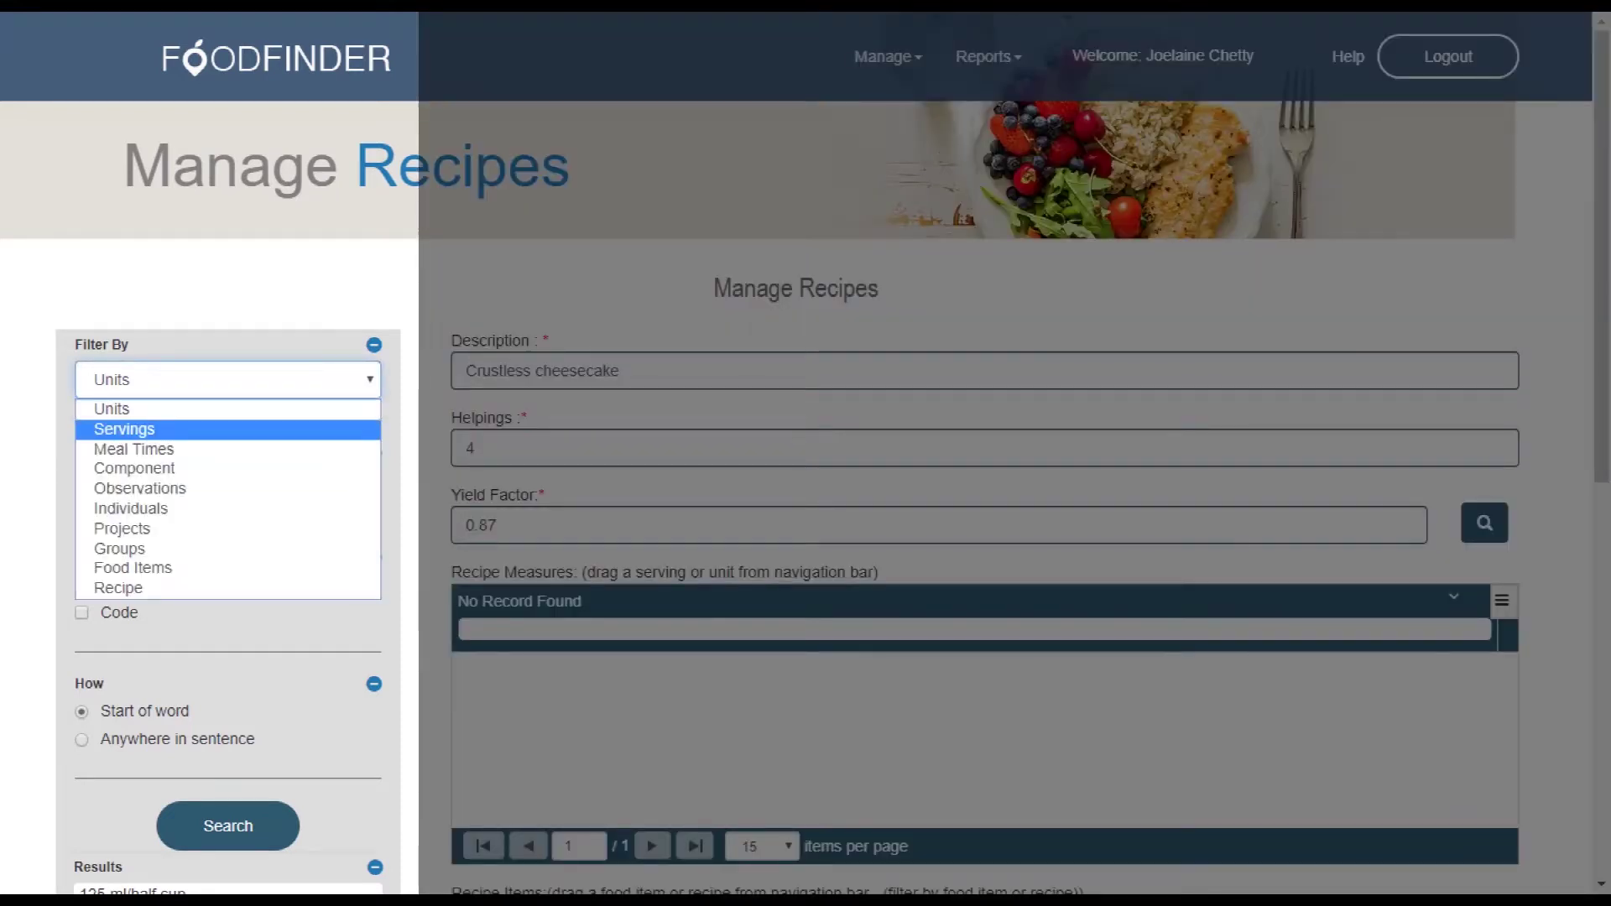
click(124, 428)
scroll(220, 772, down, 2)
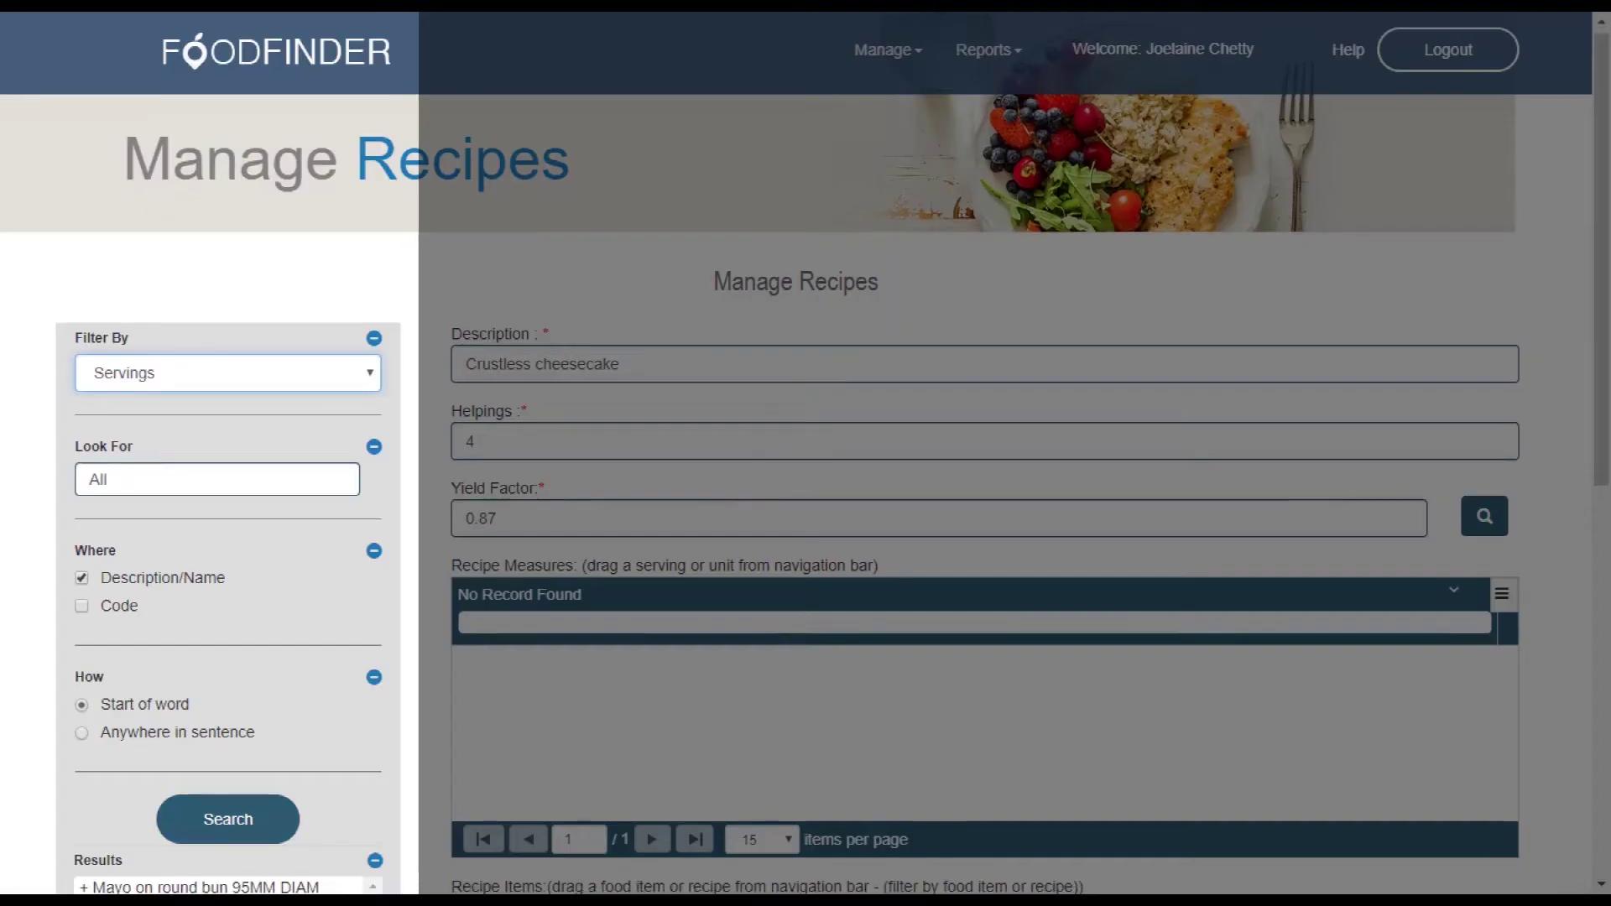
scroll(220, 773, down, 1)
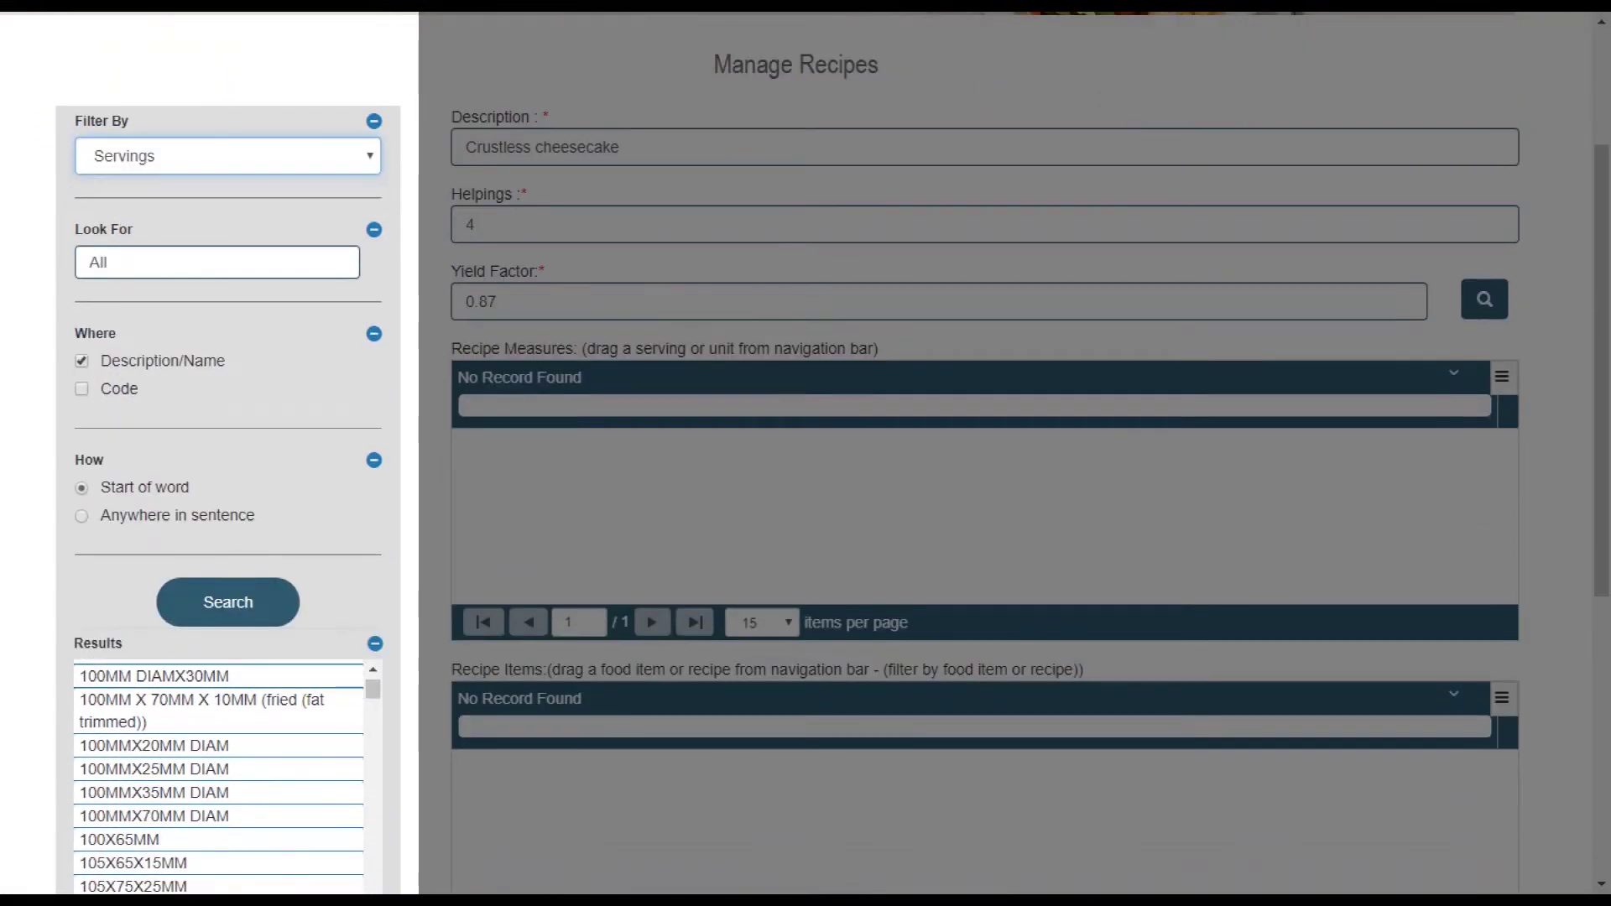
scroll(220, 772, down, 1)
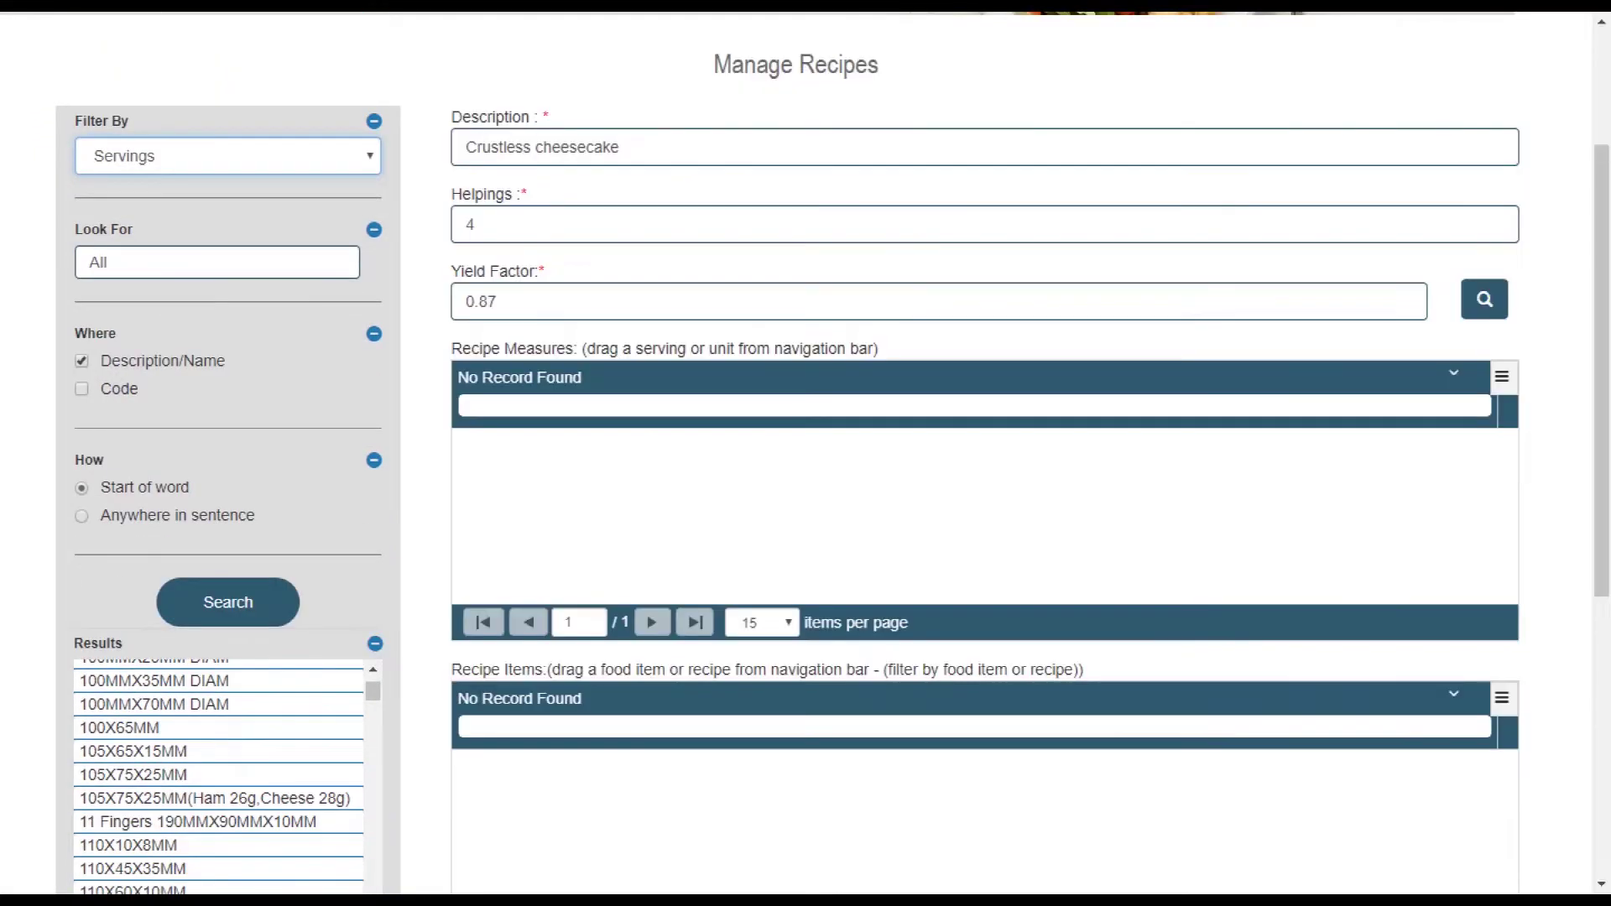
drag(128, 845, 700, 486)
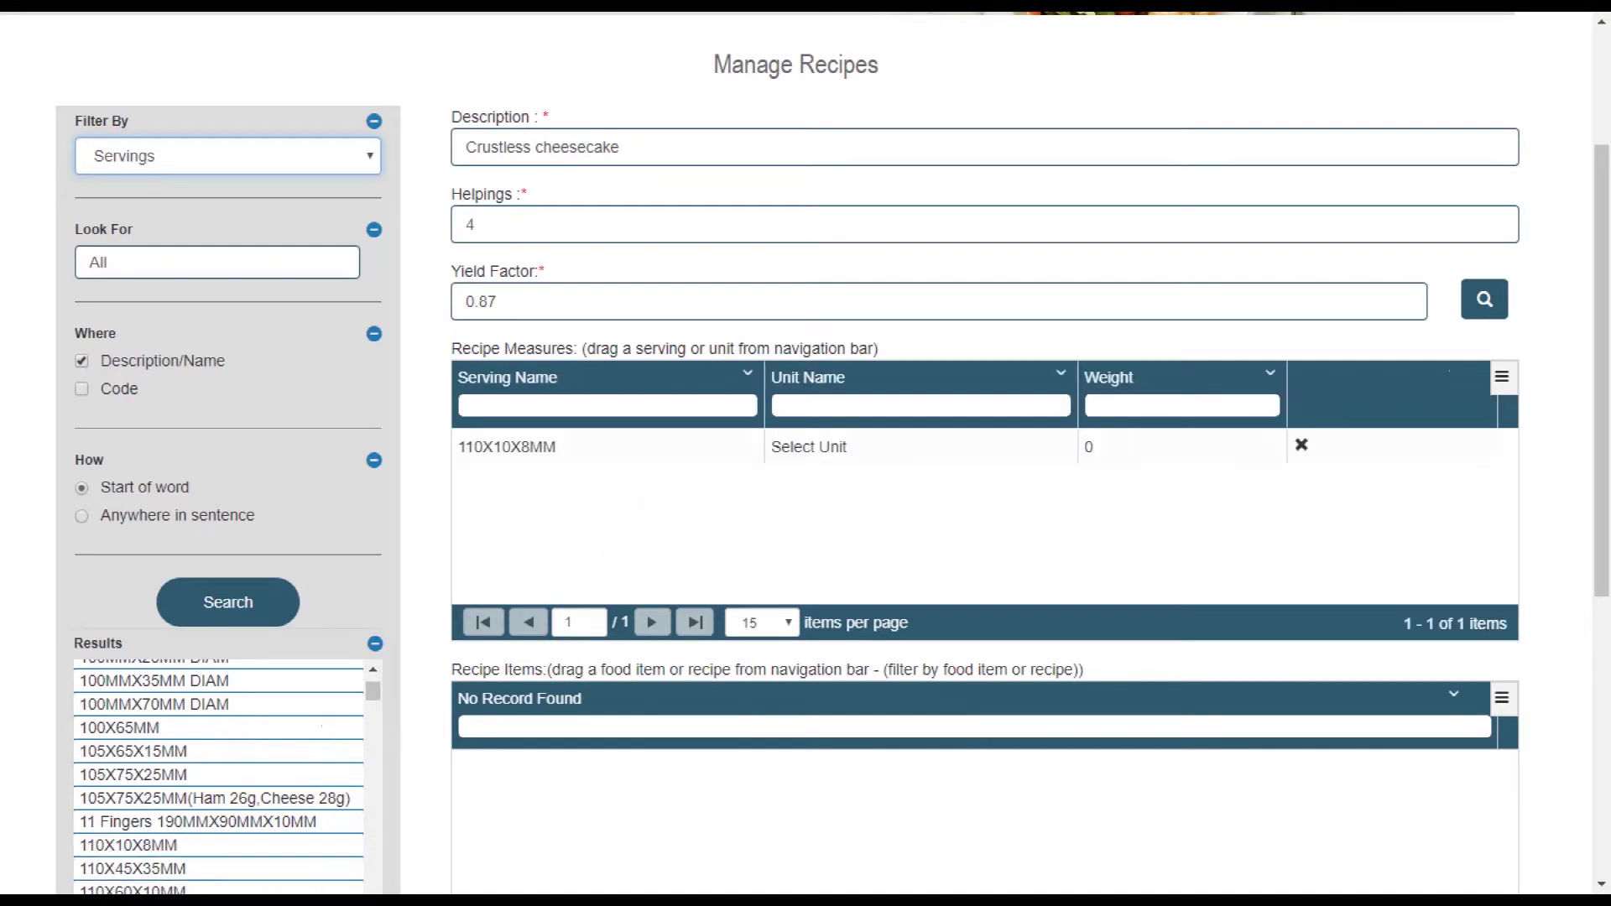
- Set the 110X10X8MM measure's unit to g and its weight to 25
click(849, 447)
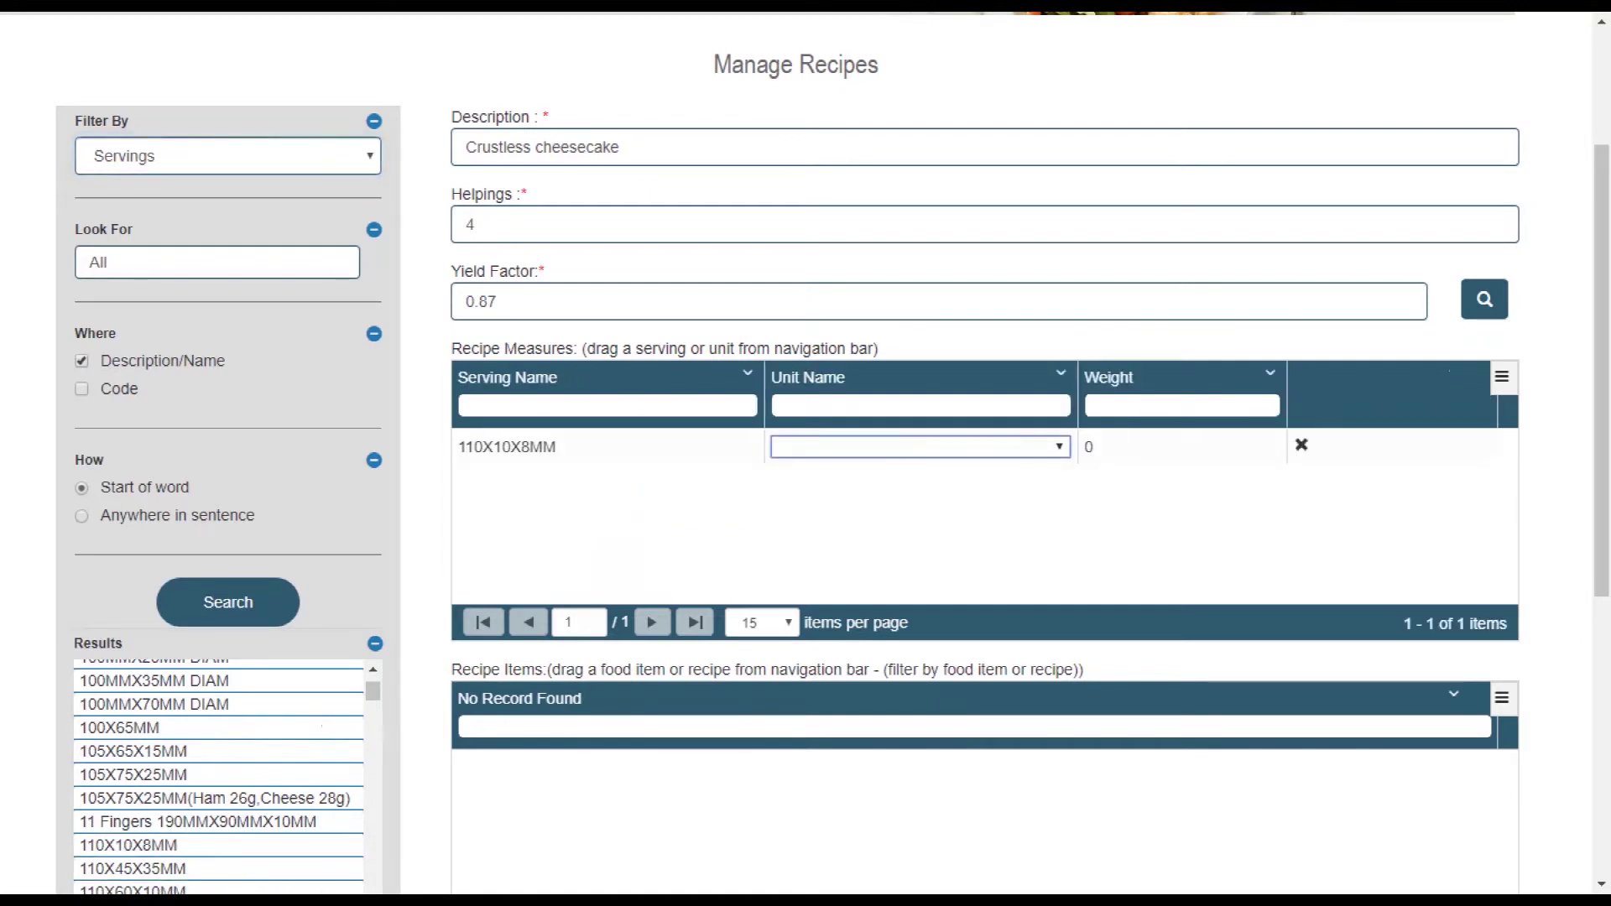
click(849, 447)
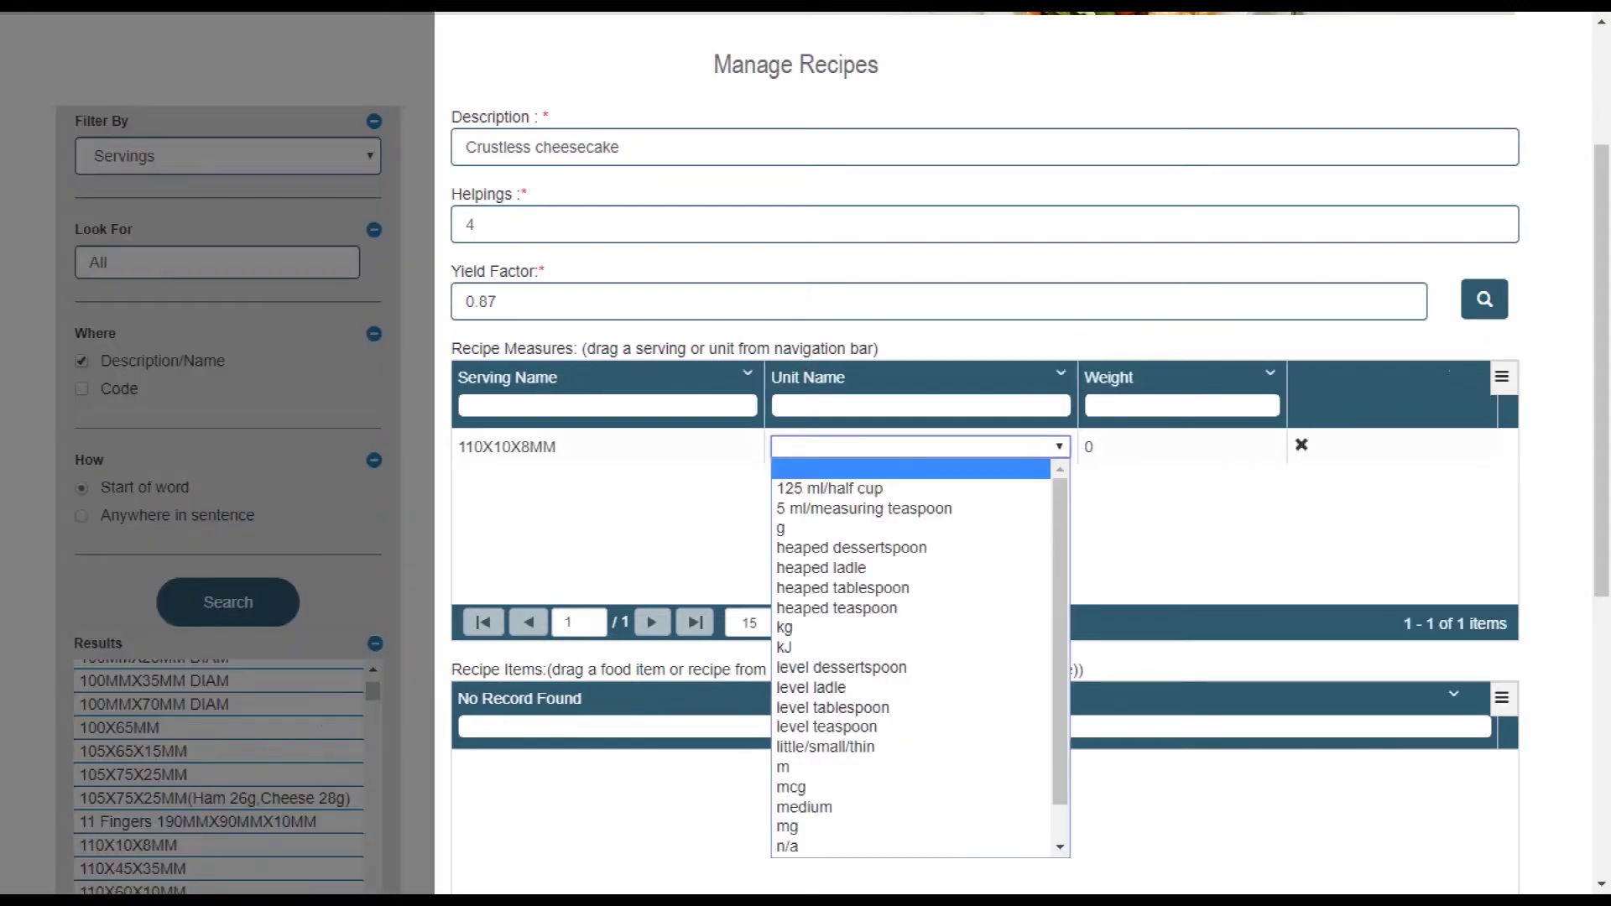
key(g)
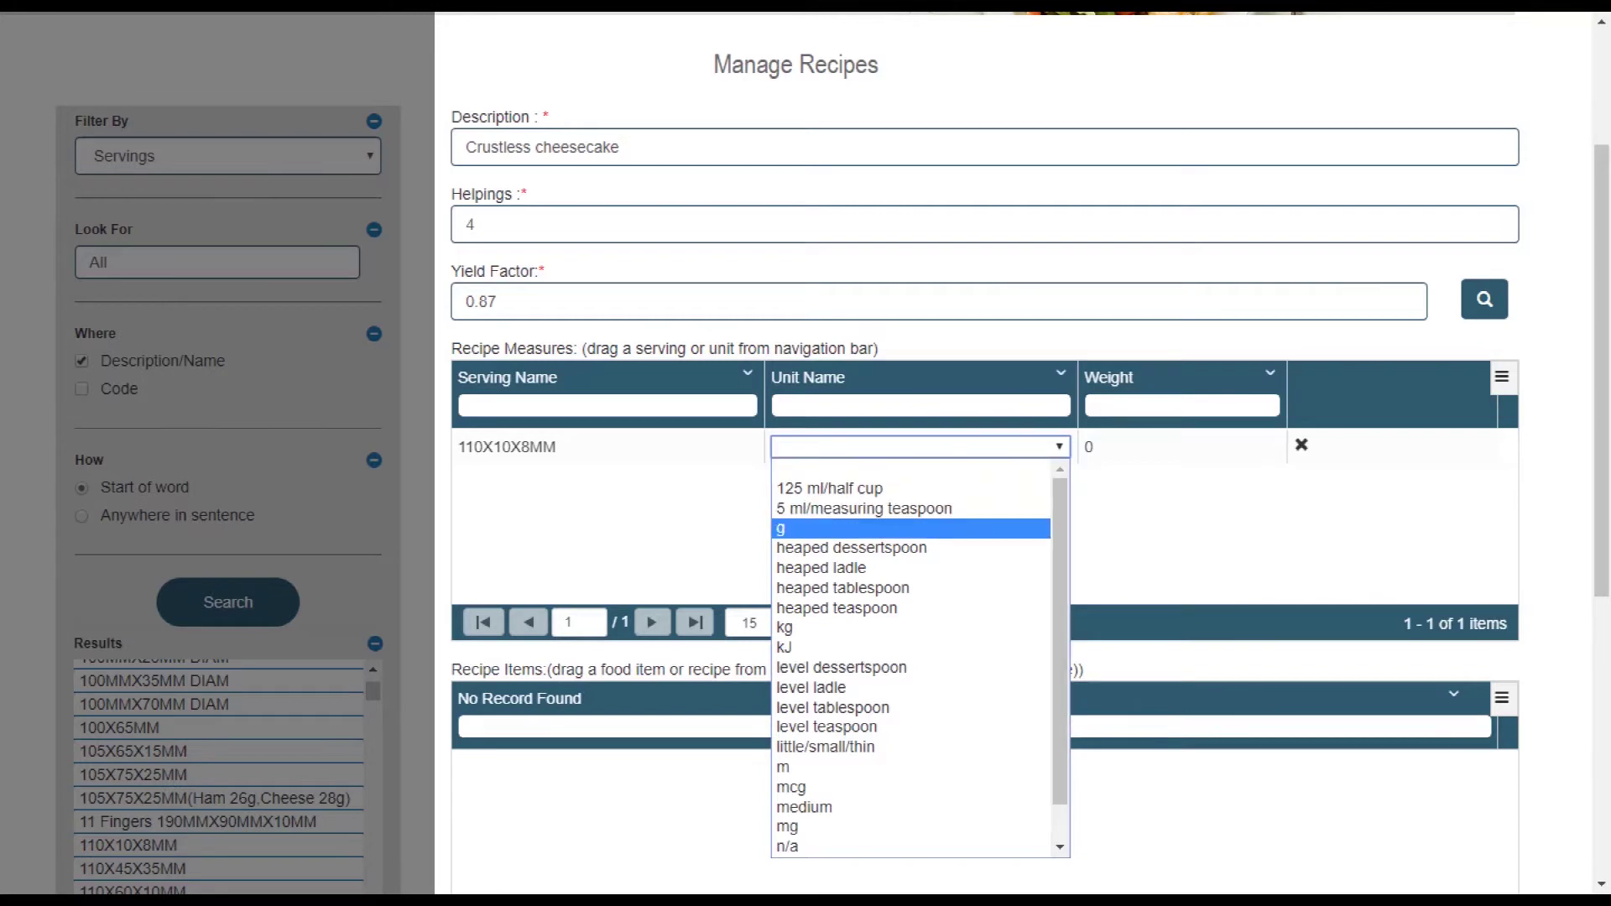
key(Return)
key(Tab)
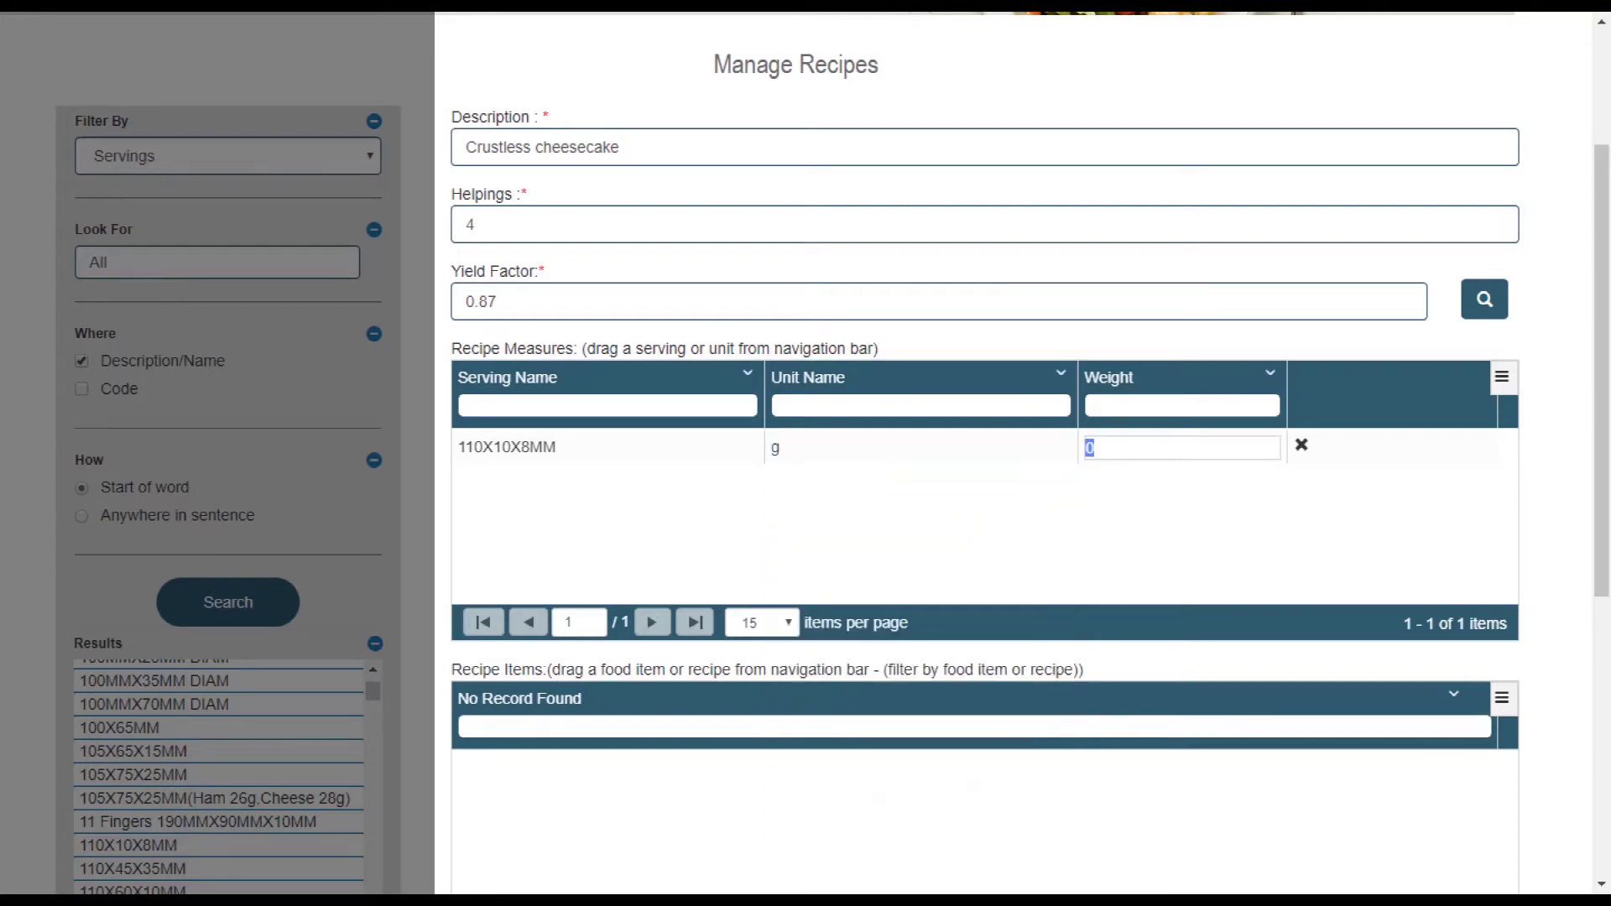
text(25)
key(Return)
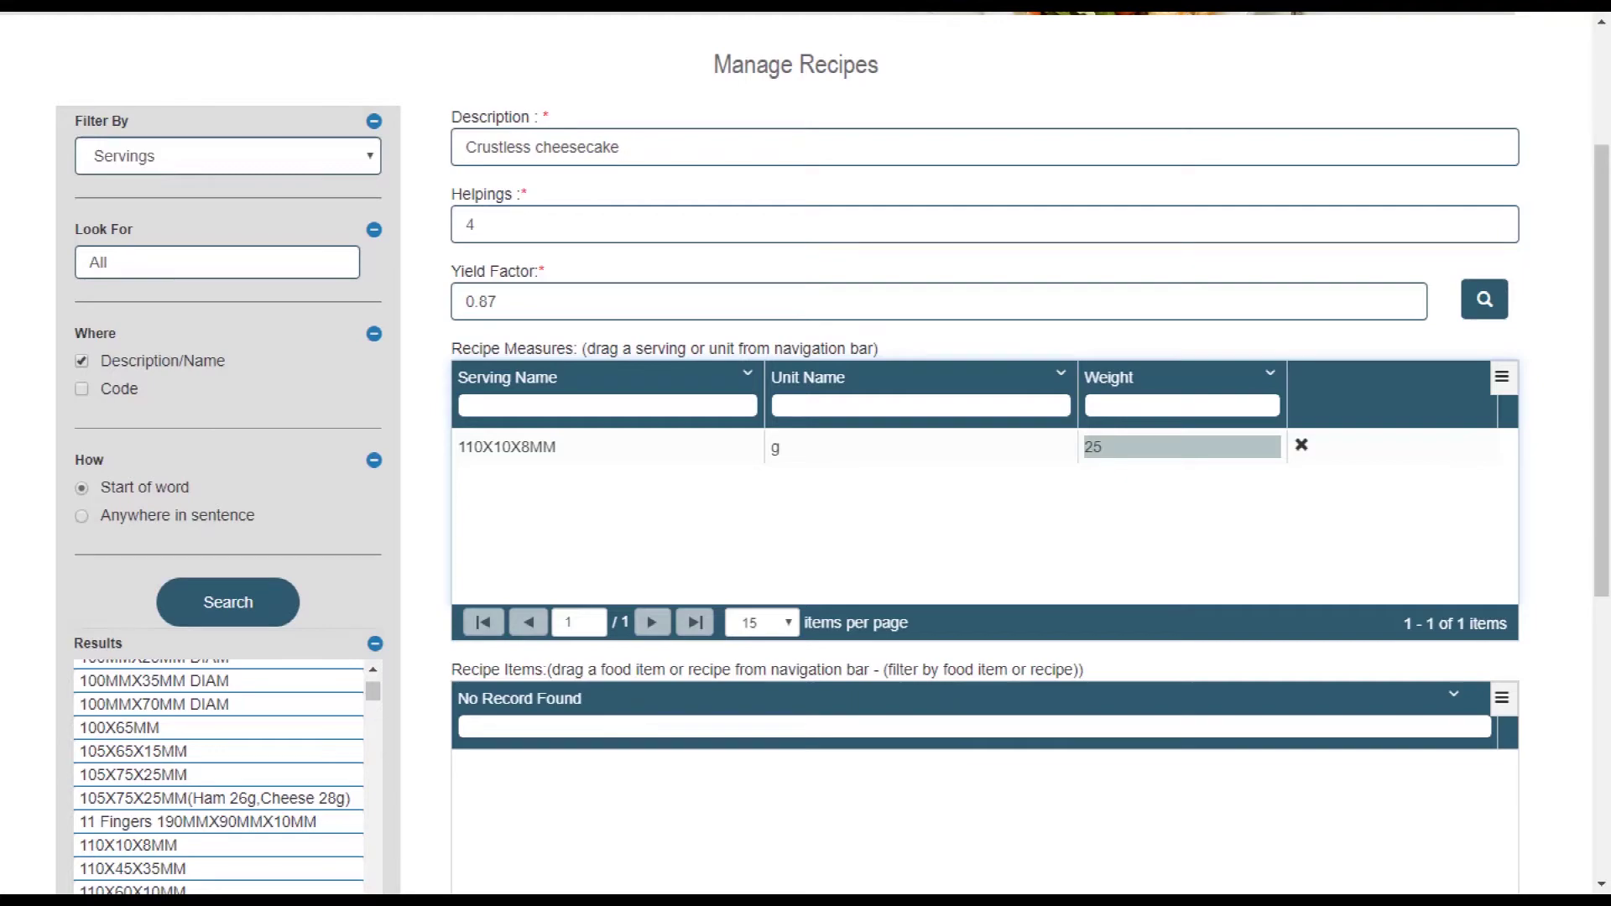
- Search the Food Items for cheese and add 2729:Cheese, cottage, full fat to the recipe items
click(226, 156)
click(132, 344)
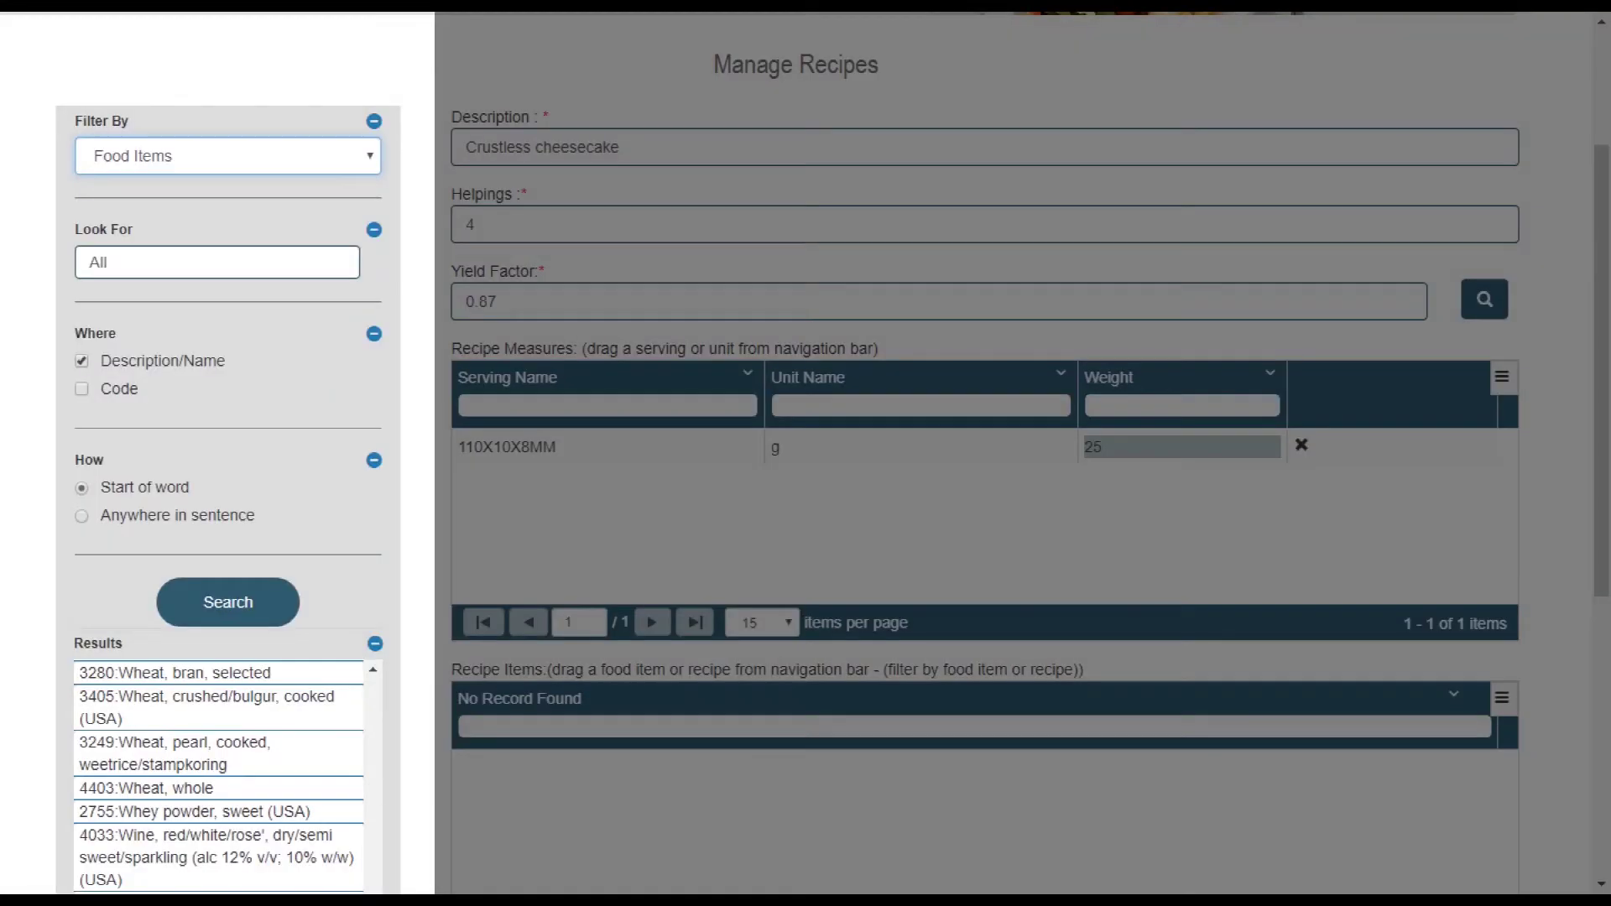
key(Tab)
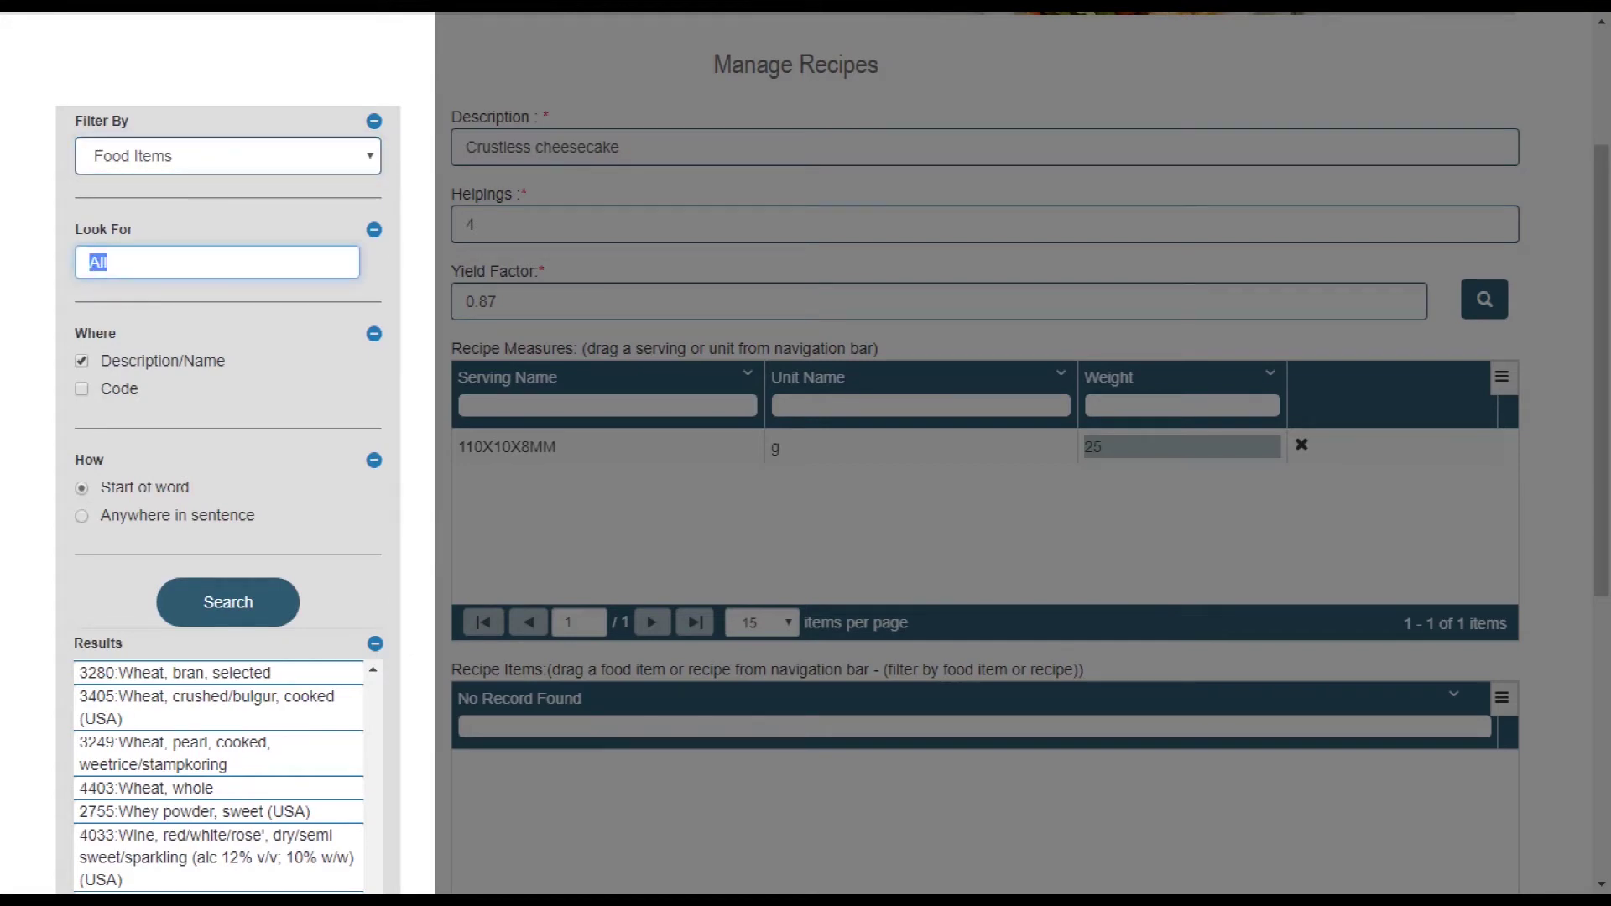
text(c)
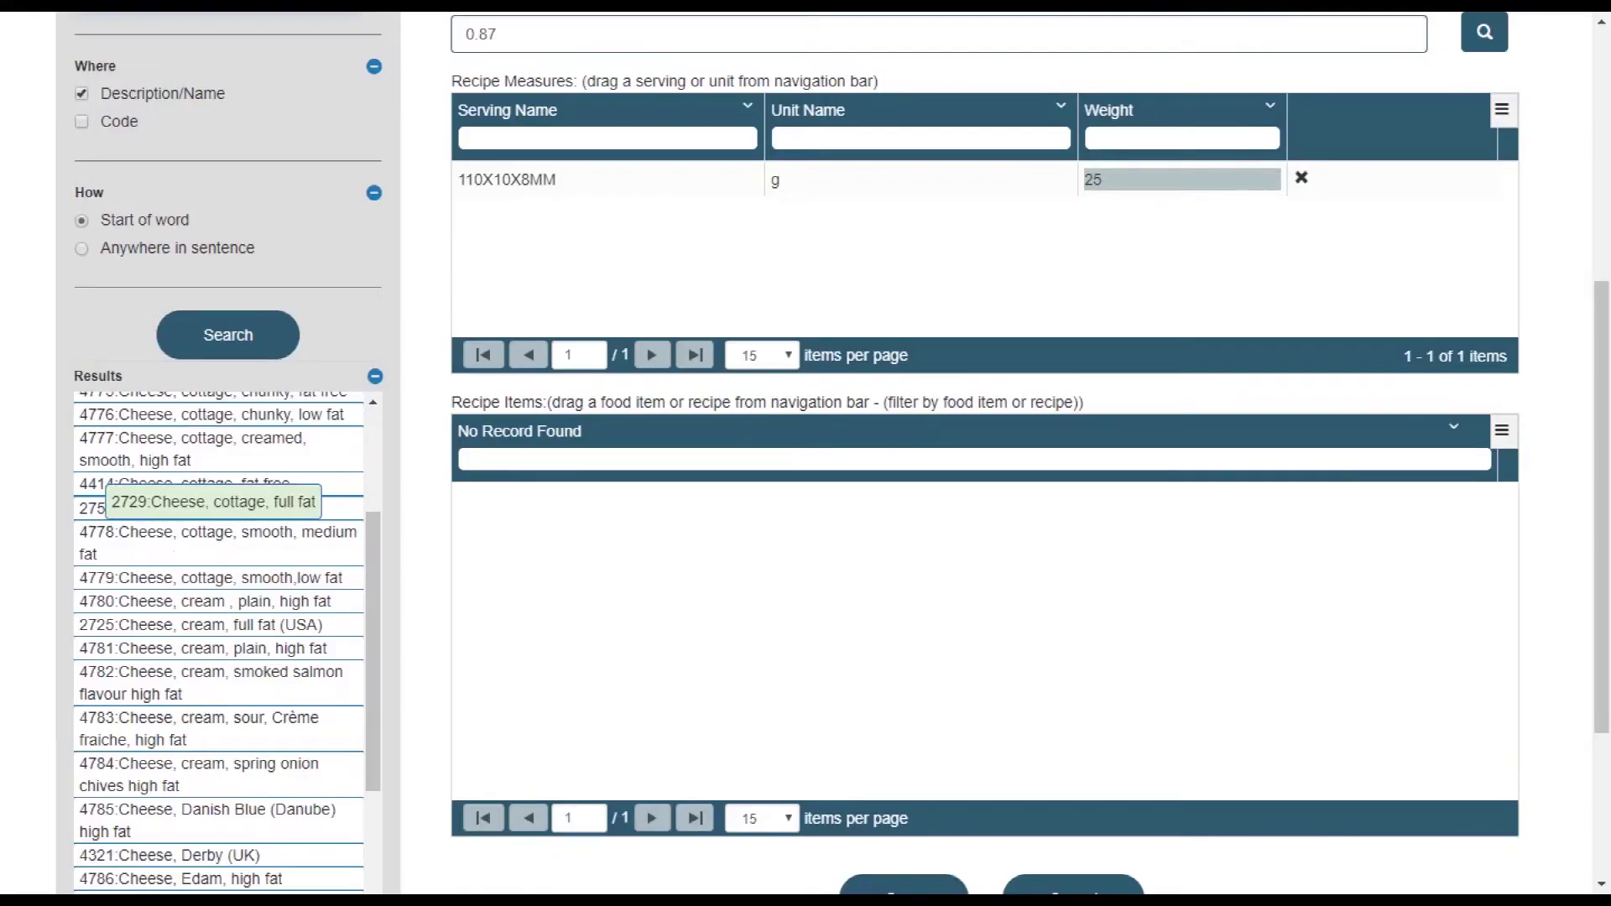
drag(210, 502, 512, 579)
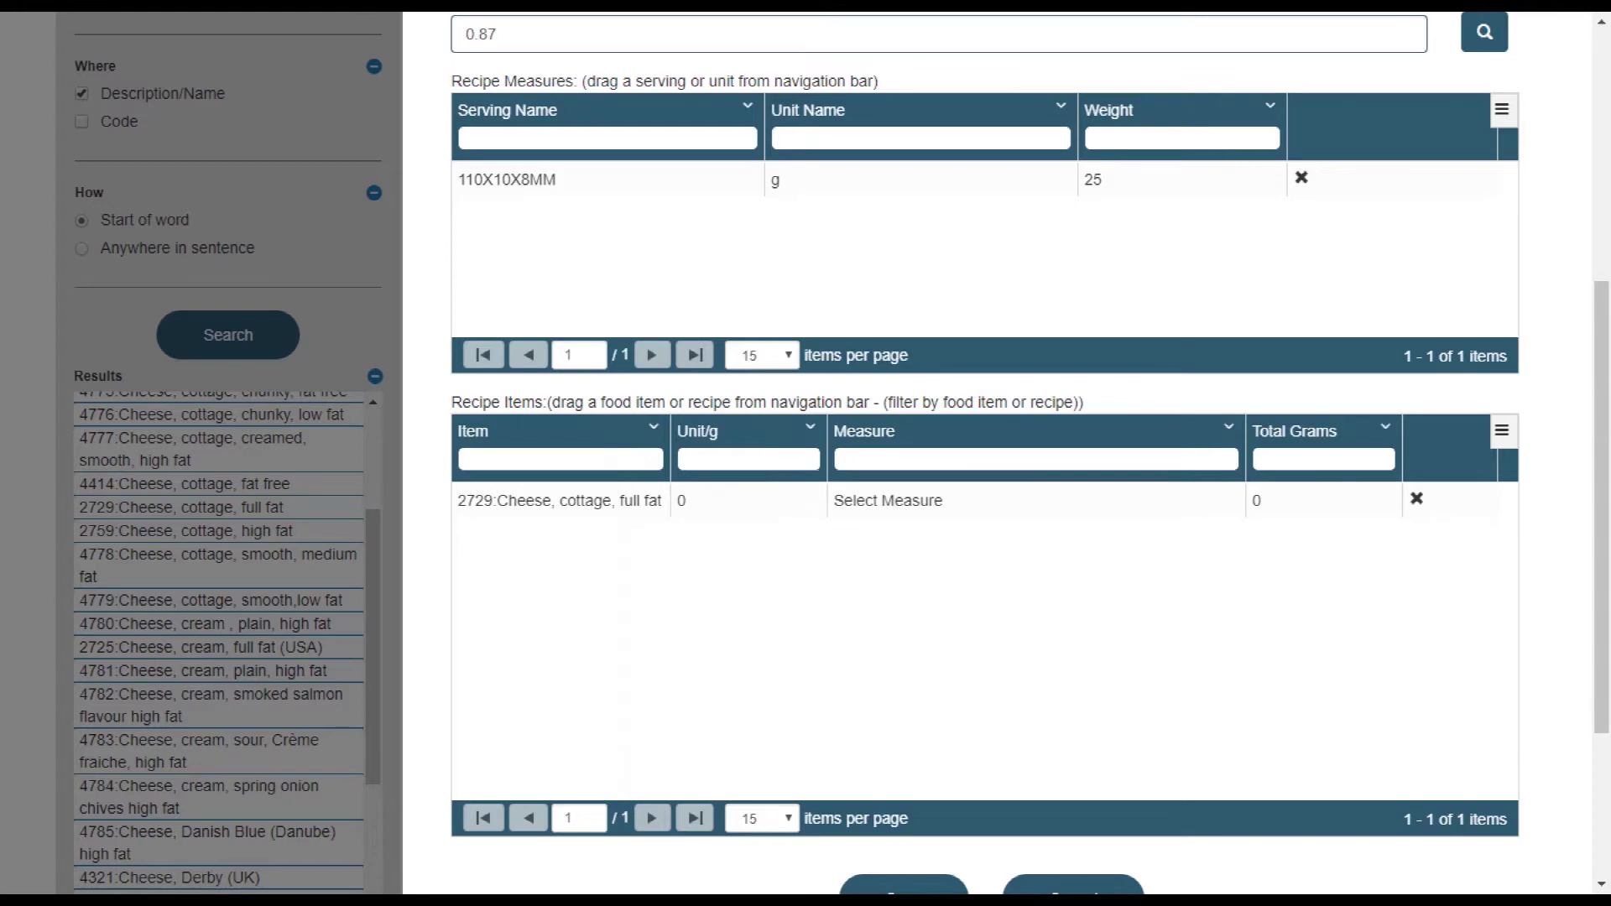
- Set the cottage cheese item's quantity to 2 and its measure to Container one unit(250.00)
click(747, 501)
text(2)
key(Tab)
click(1036, 501)
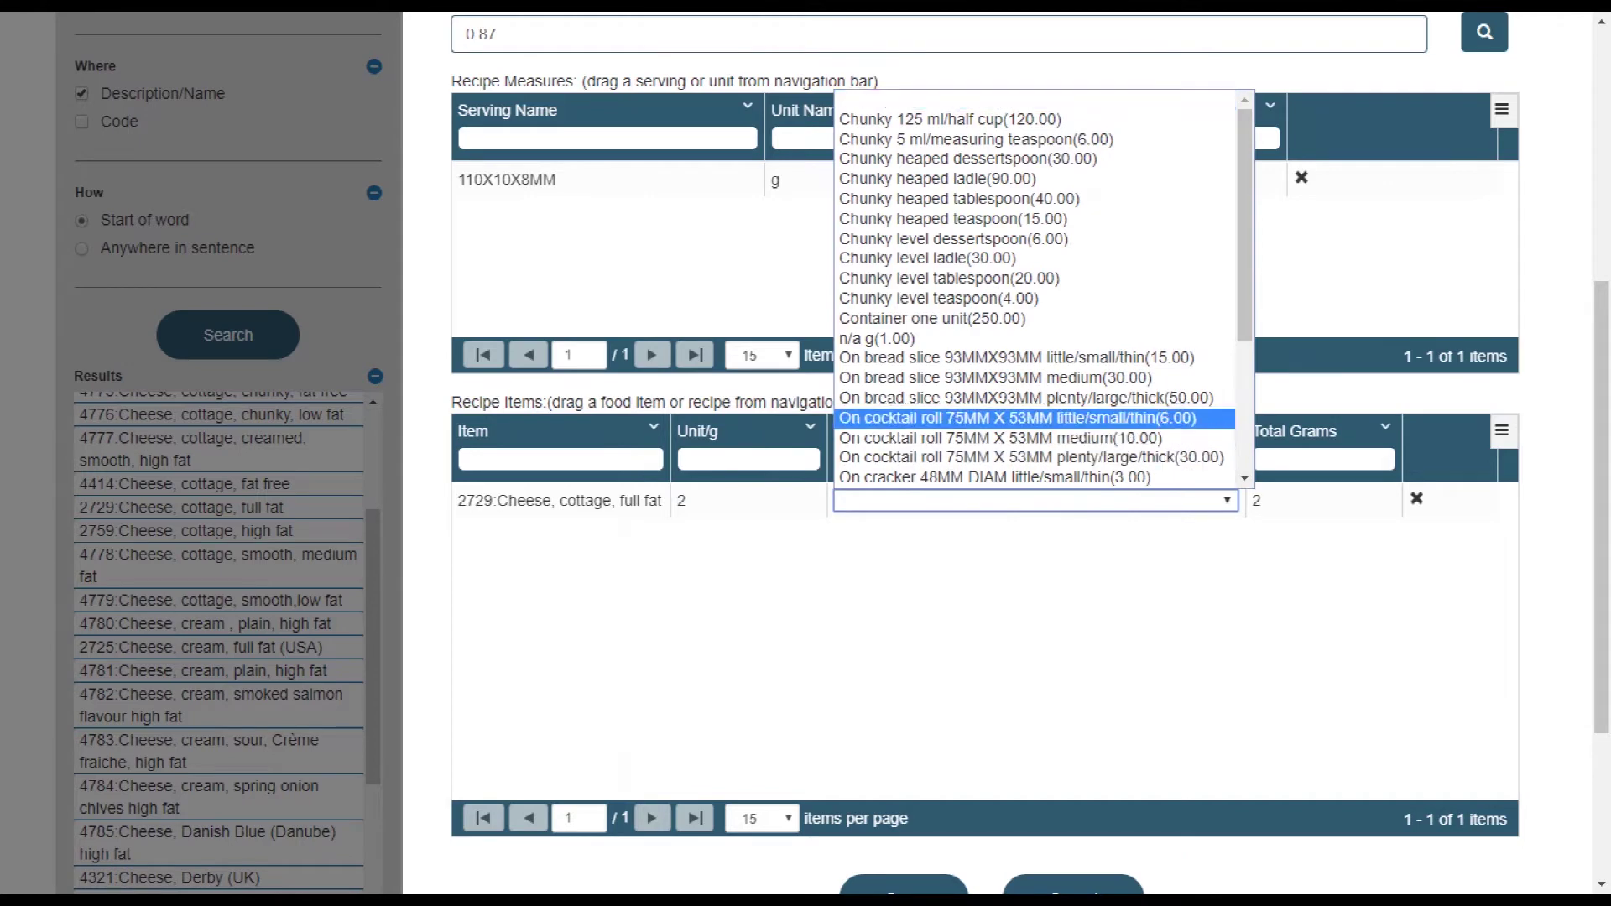
click(932, 318)
key(Tab)
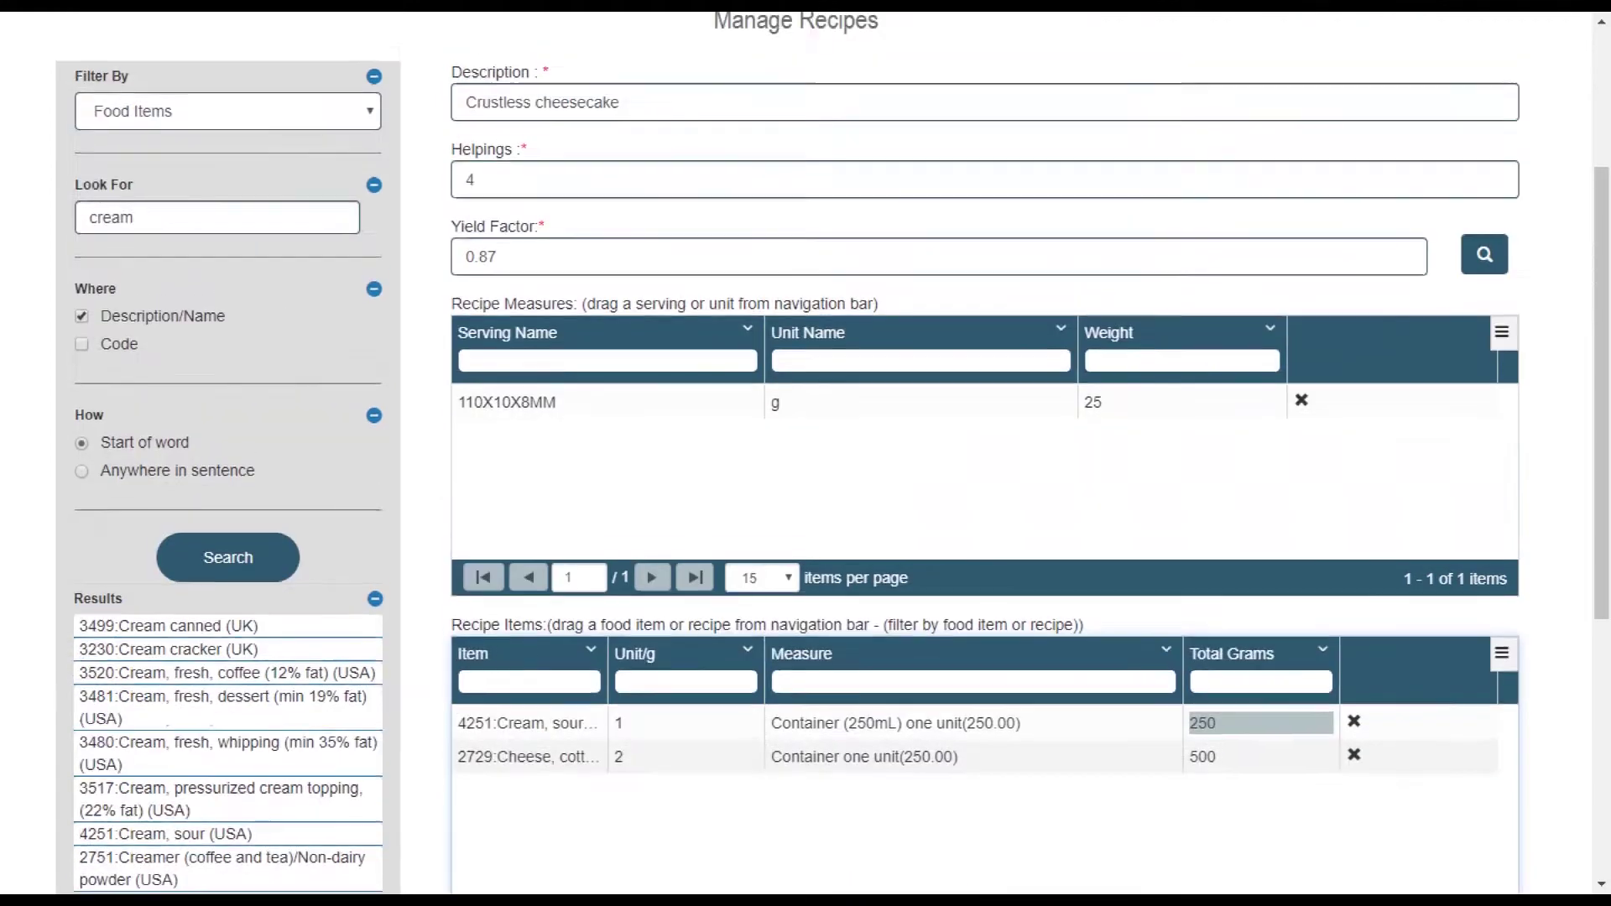
- Find food code 2901 and add Egg, chicken, whole, raw to the recipe items
scroll(806, 453, up, 3)
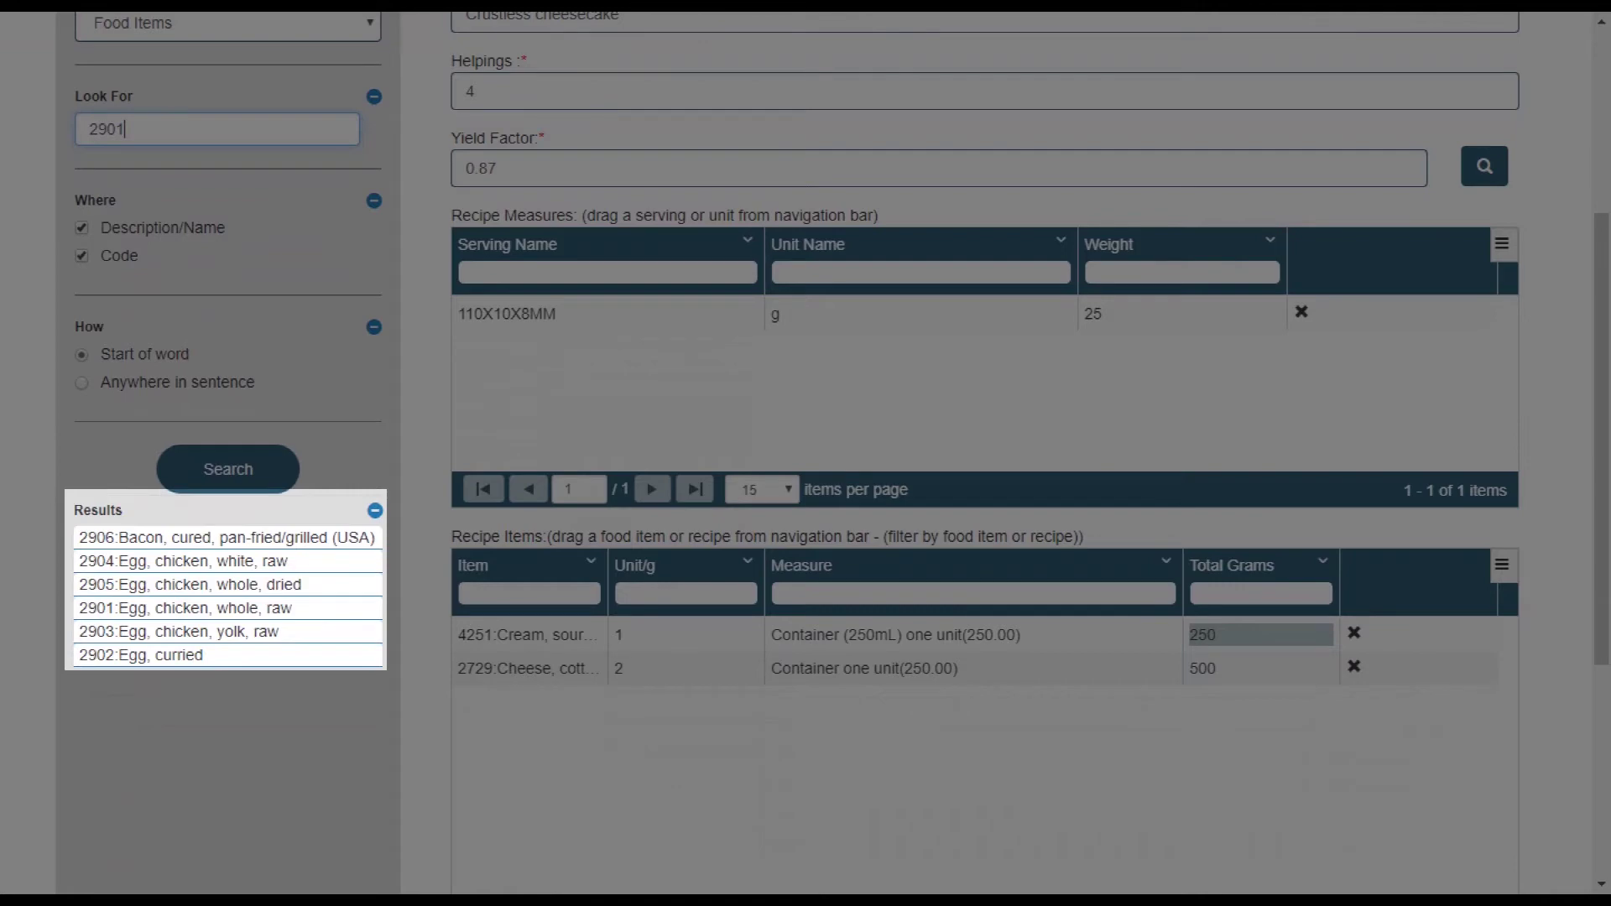
scroll(805, 454, down, 1)
drag(184, 567, 458, 665)
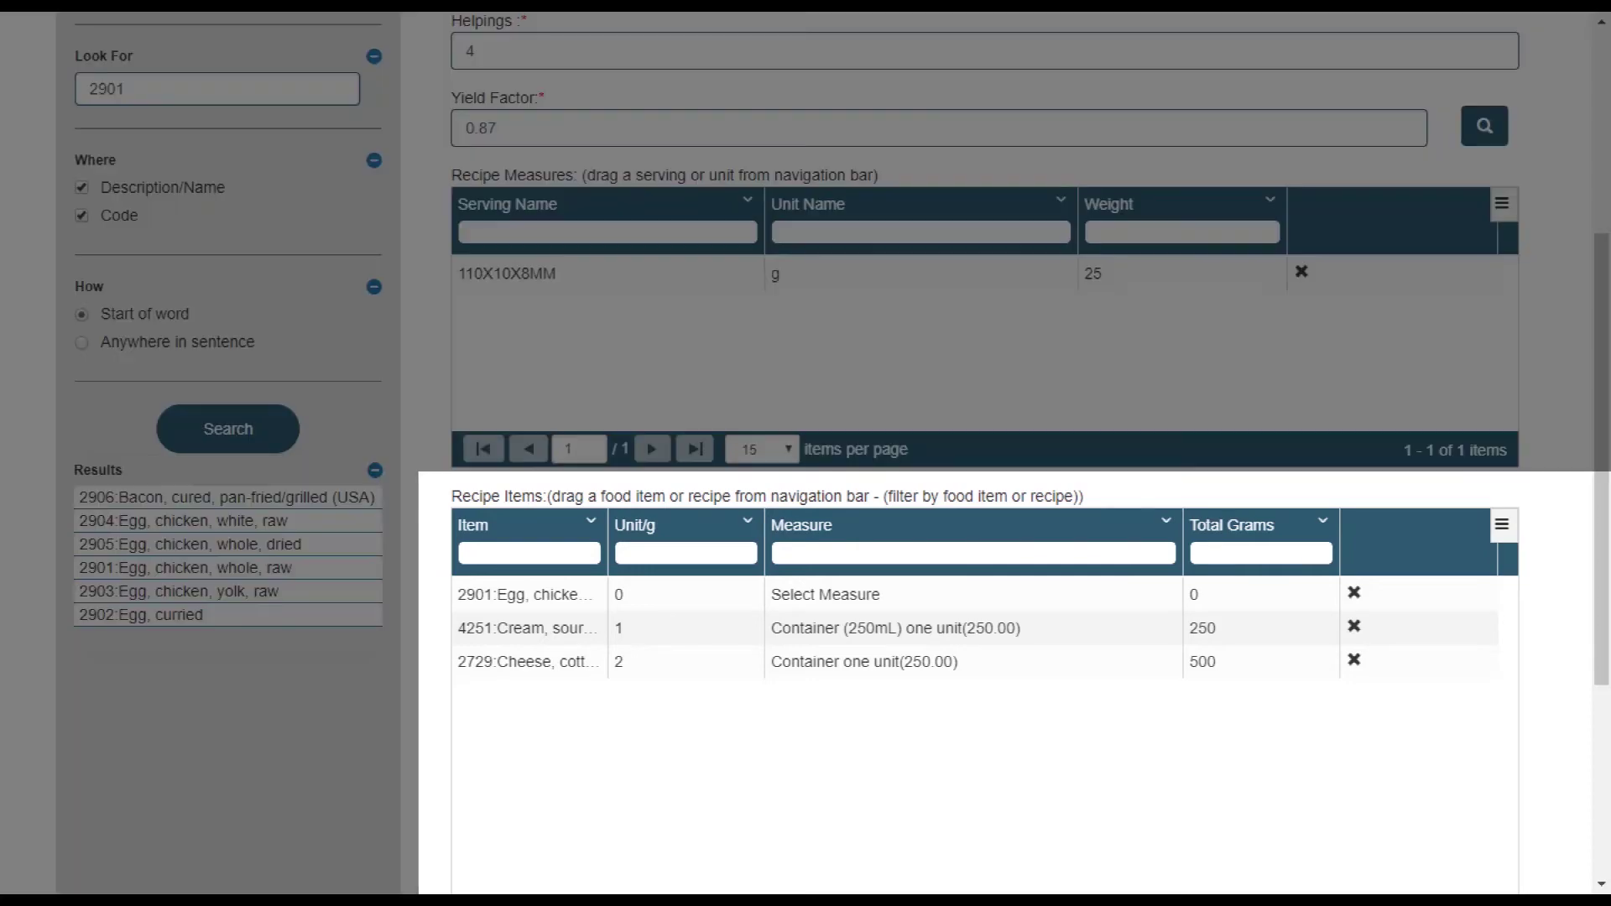
- Set the egg item's quantity to 4 and its measure to Large one unit(50.00)
double_click(619, 595)
text(4)
double_click(873, 595)
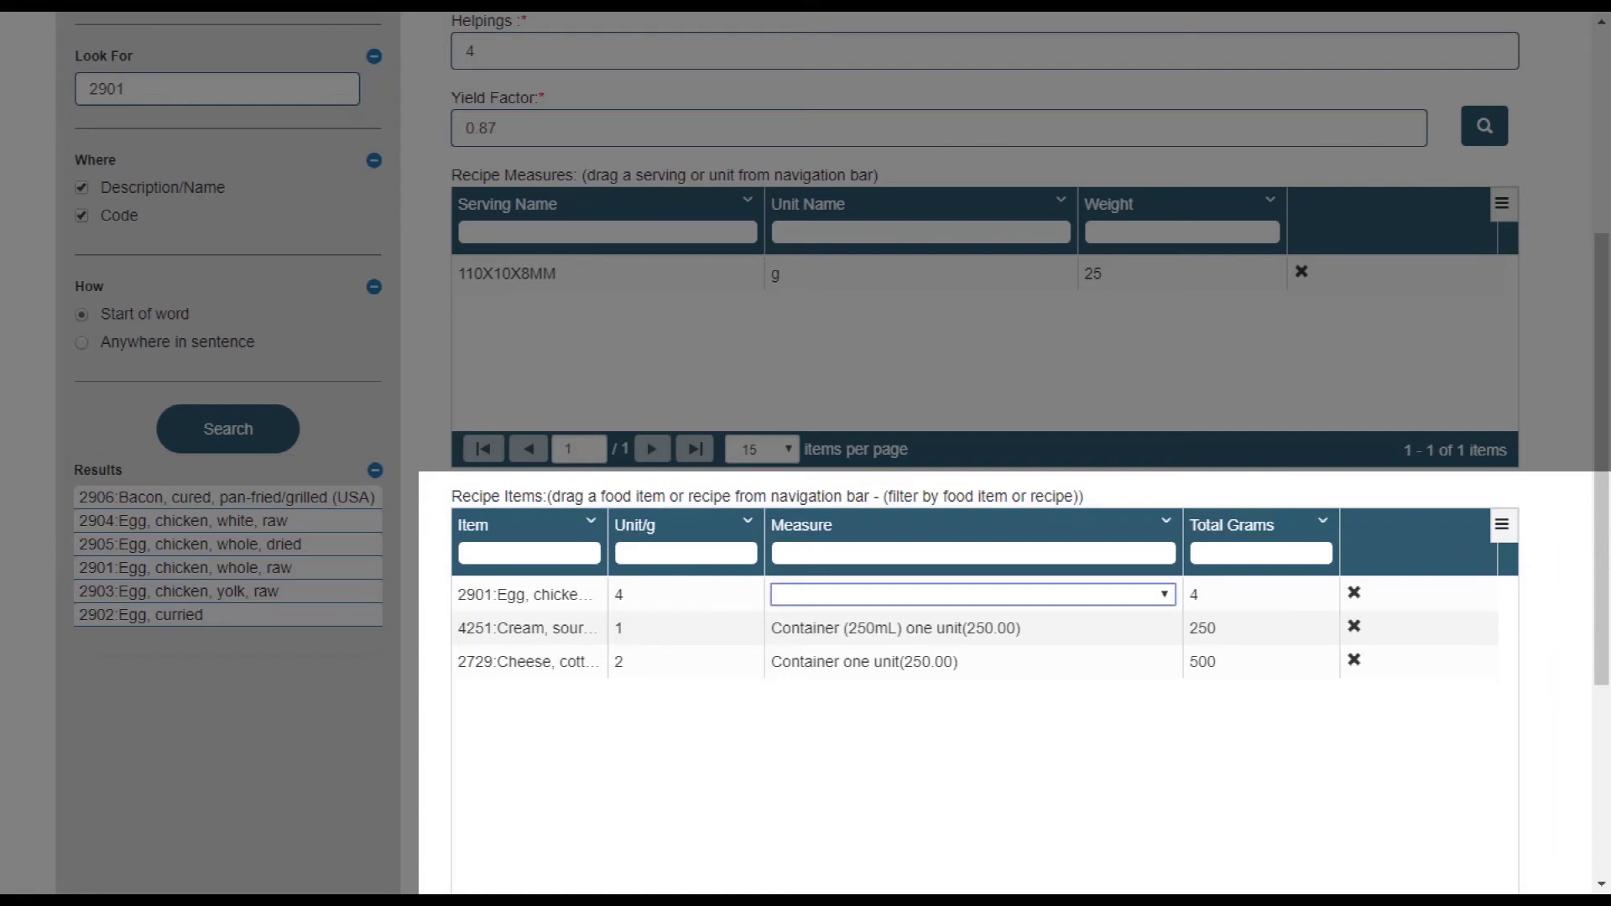
click(873, 595)
key(Up)
key(Return)
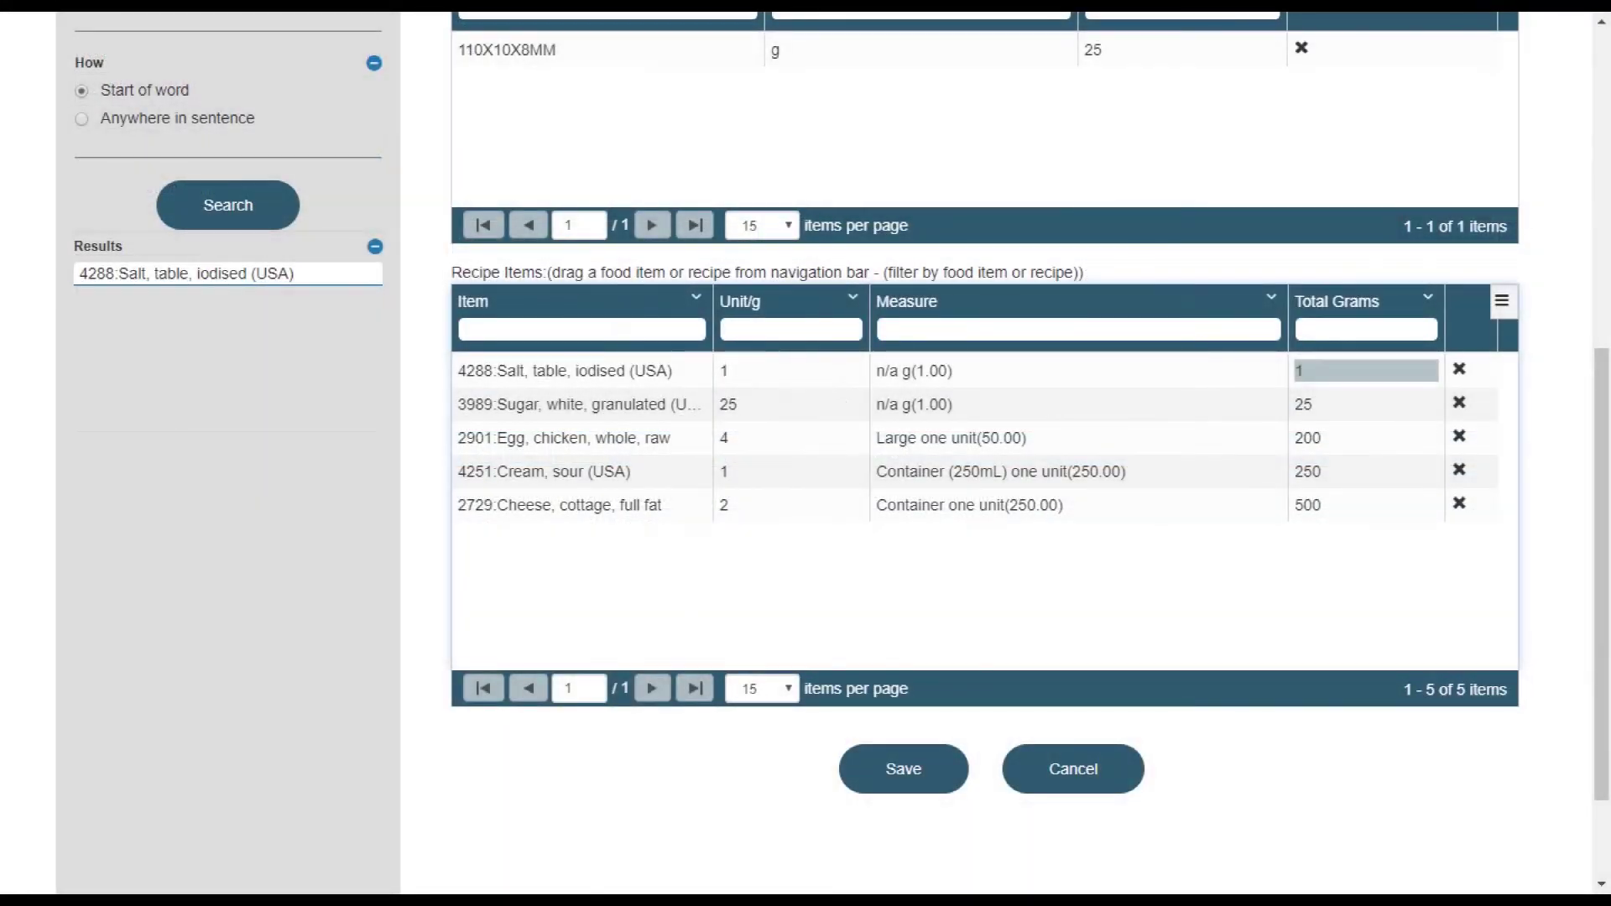
- Save the Crustless cheesecake recipe and dismiss the confirmation
click(904, 769)
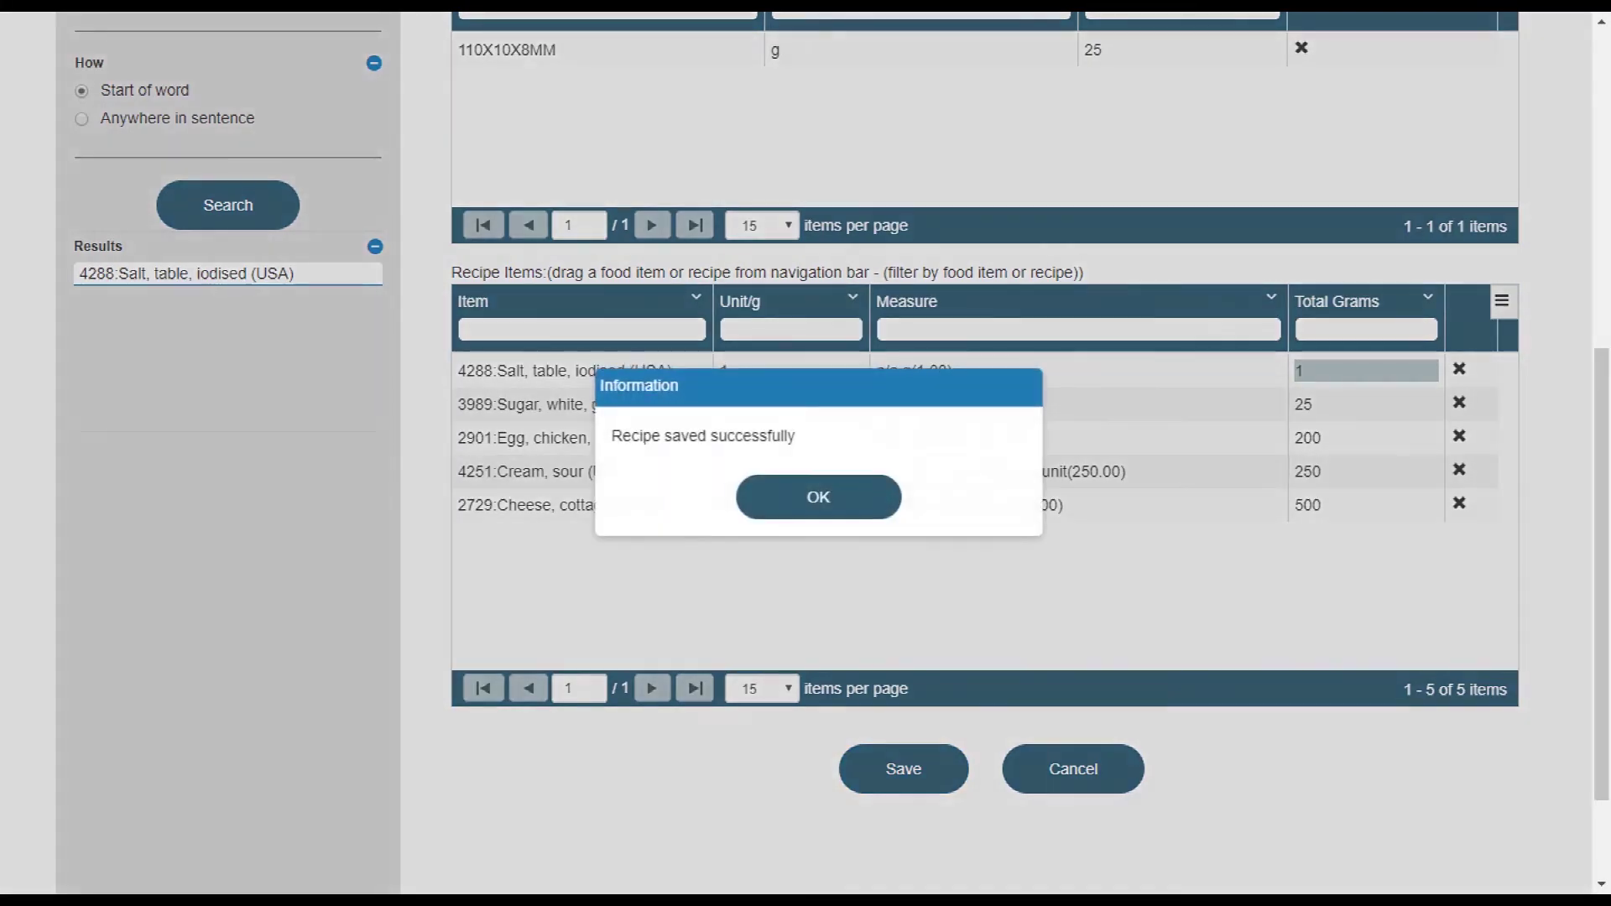
key(Return)
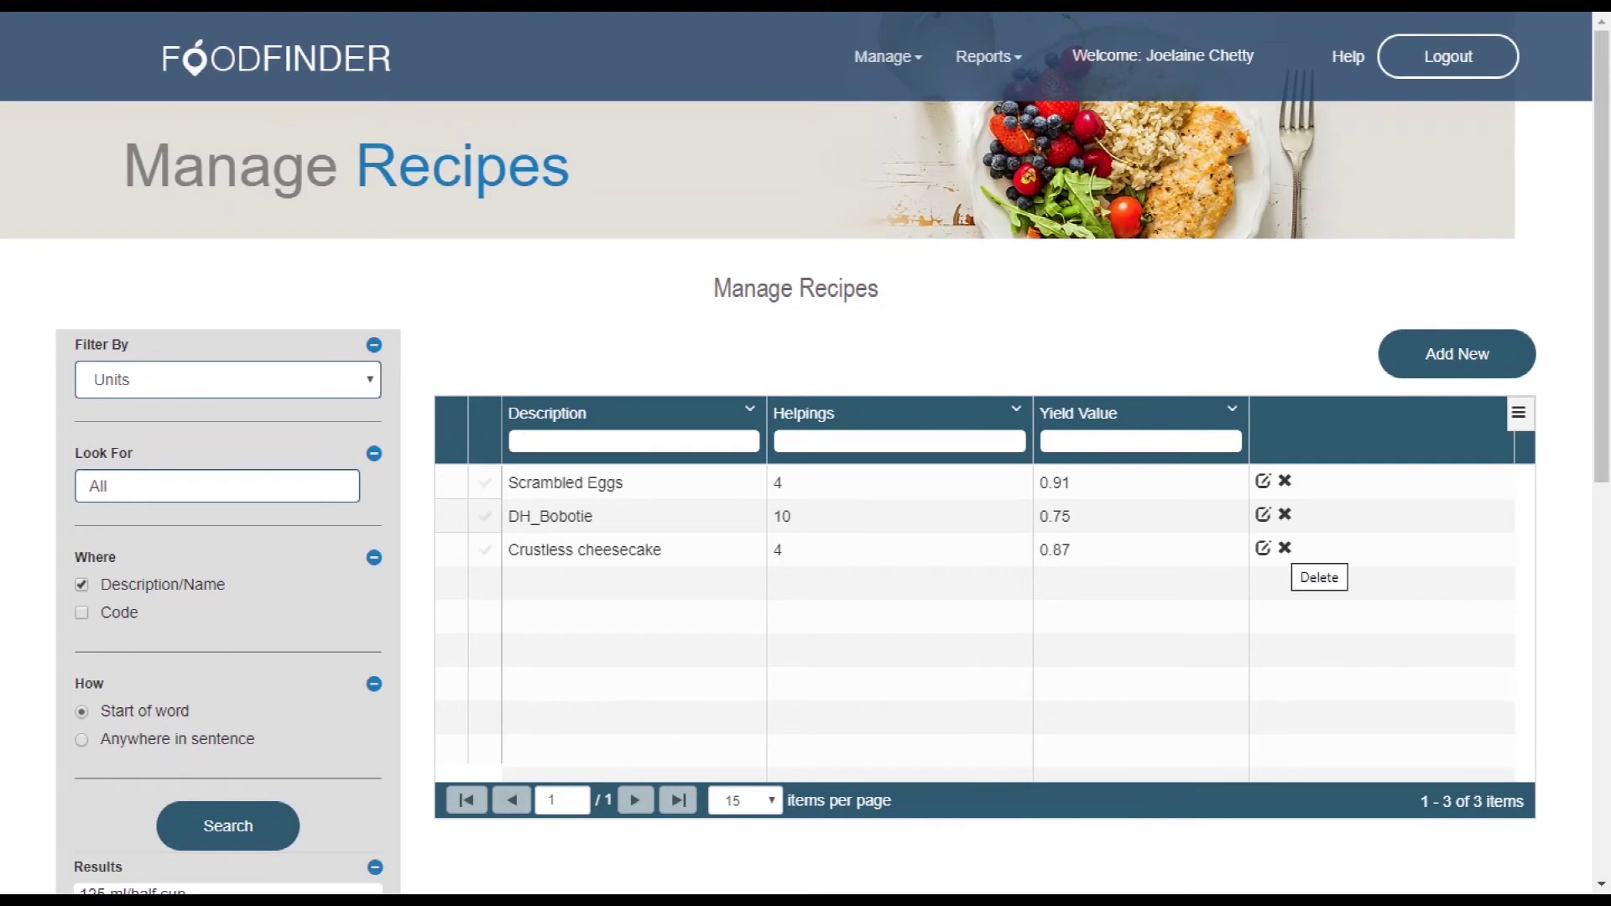
- Open the saved Crustless cheesecake recipe for editing and submit the update
click(1263, 548)
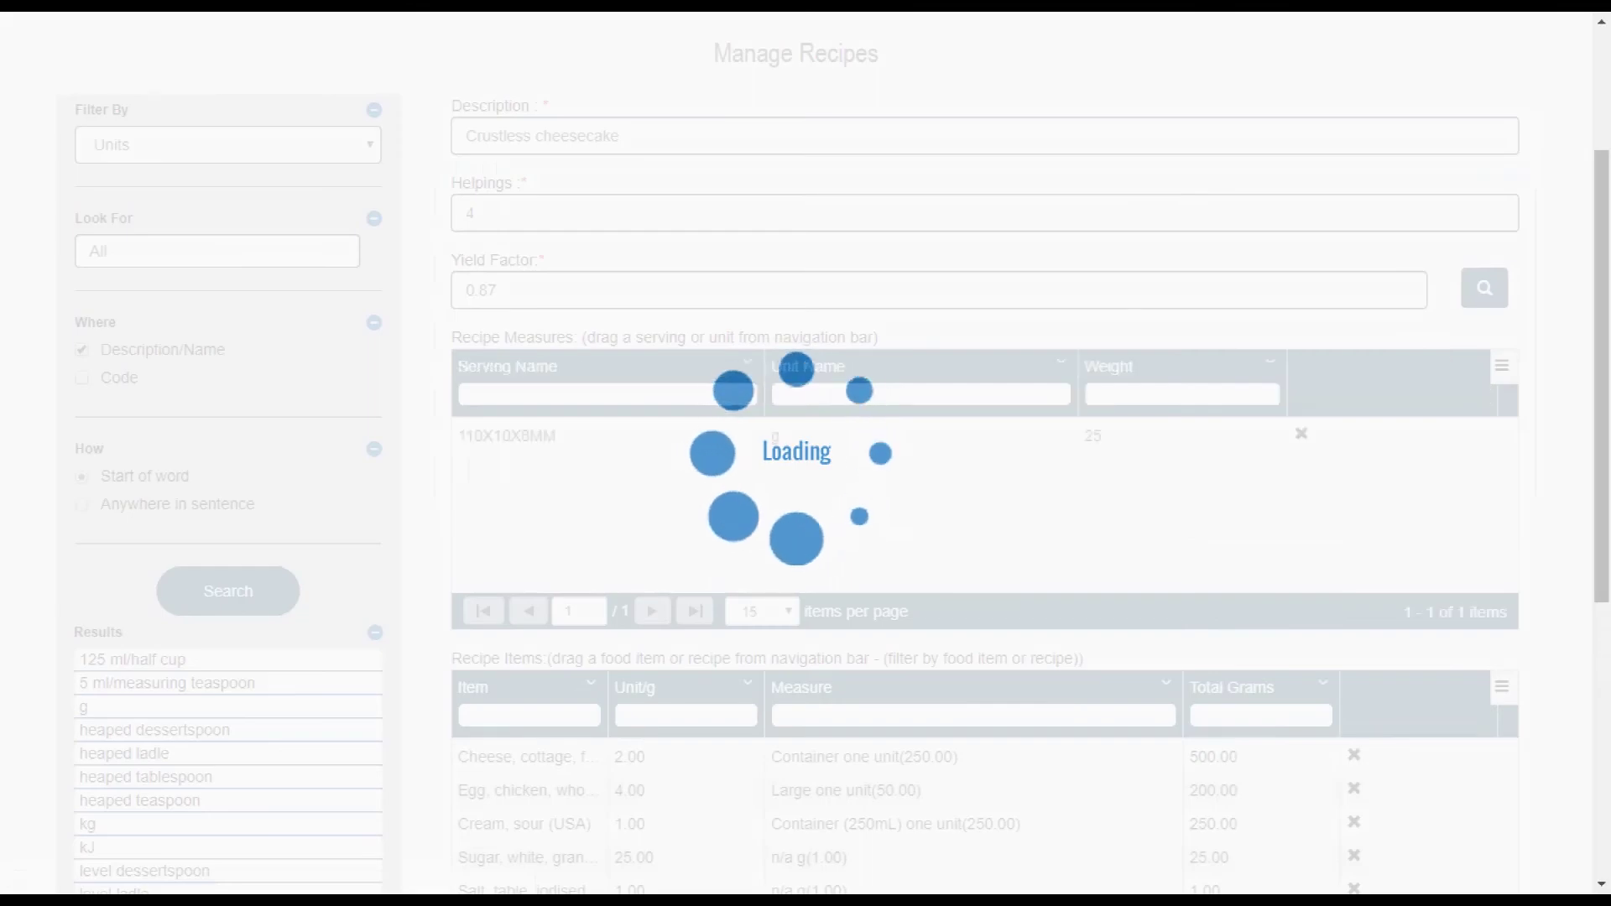
scroll(984, 454, down, 5)
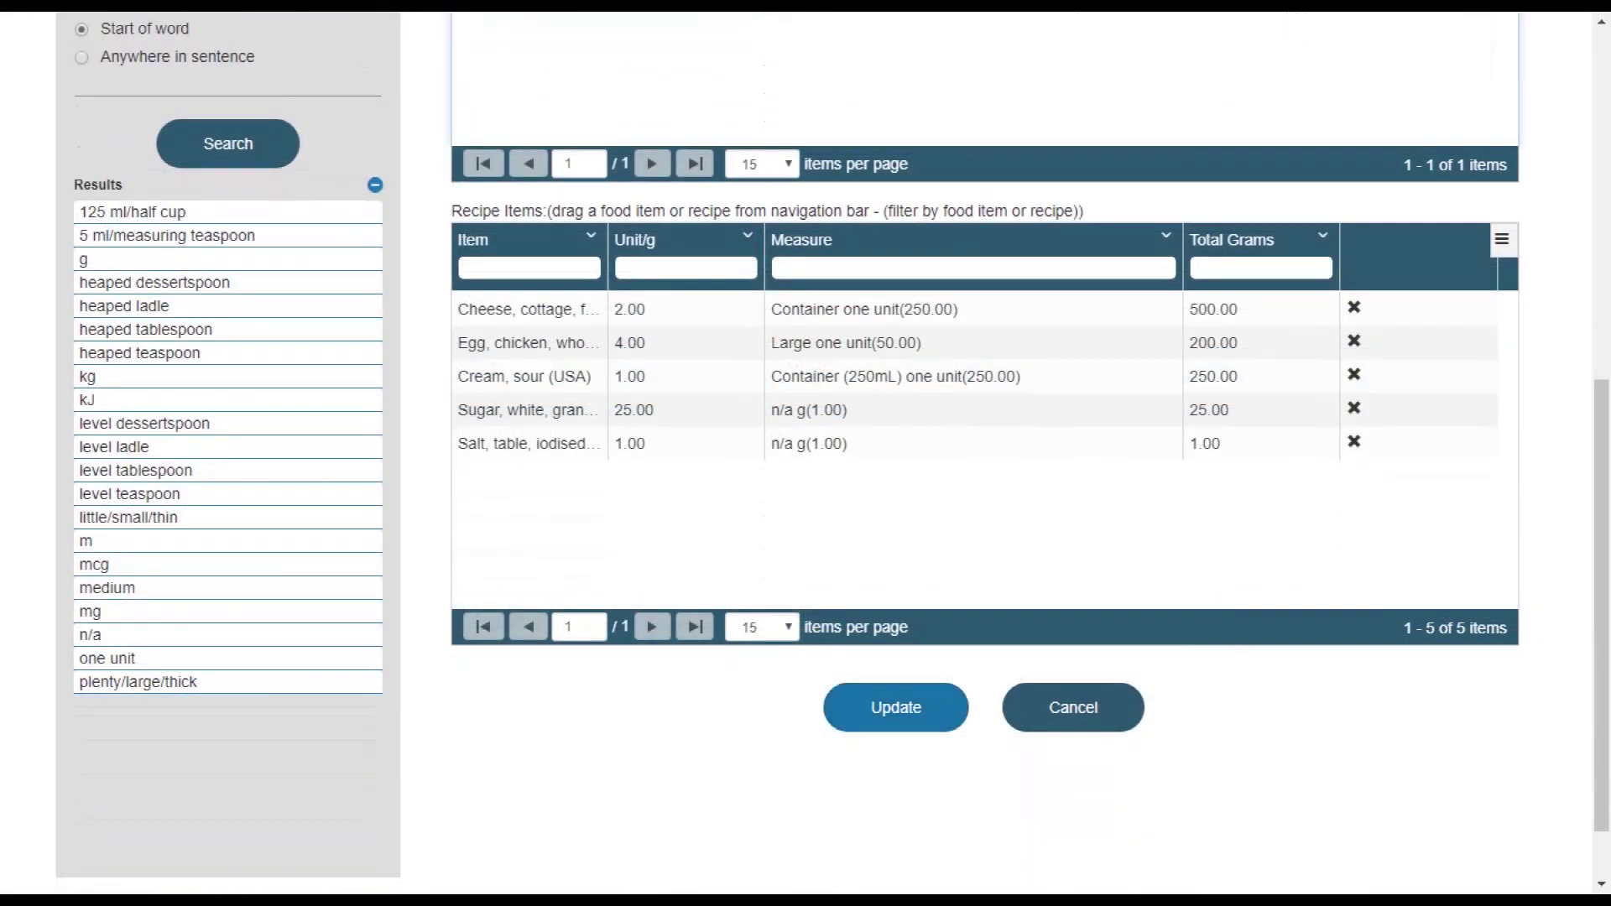
click(895, 707)
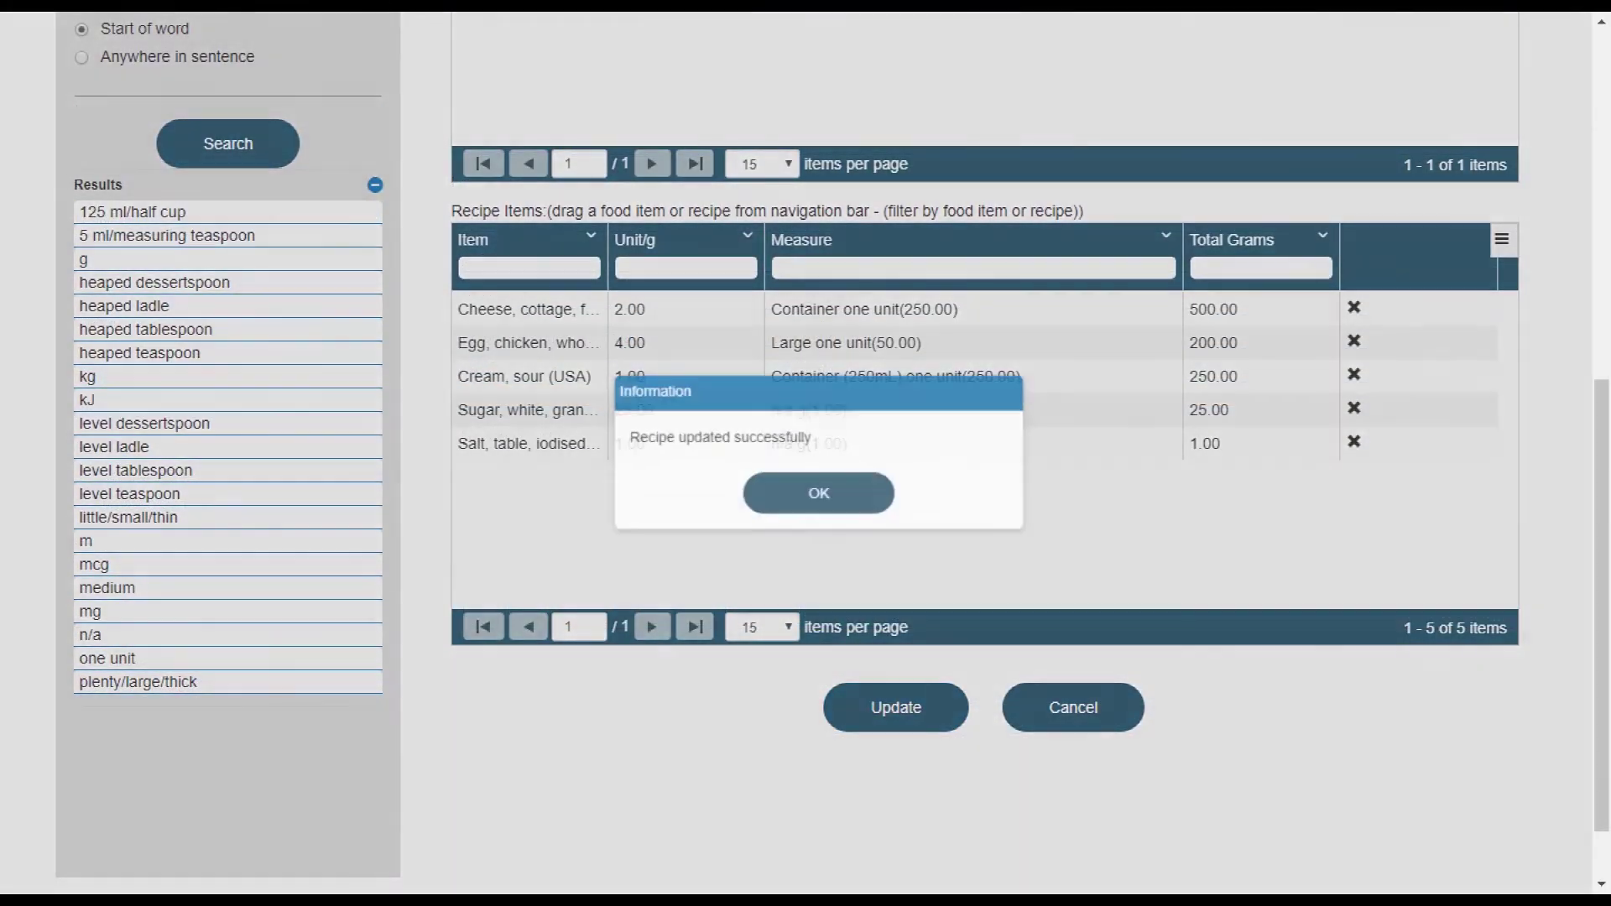
- Dismiss the recipe update confirmation and open the Recipe Analysis Report
click(819, 498)
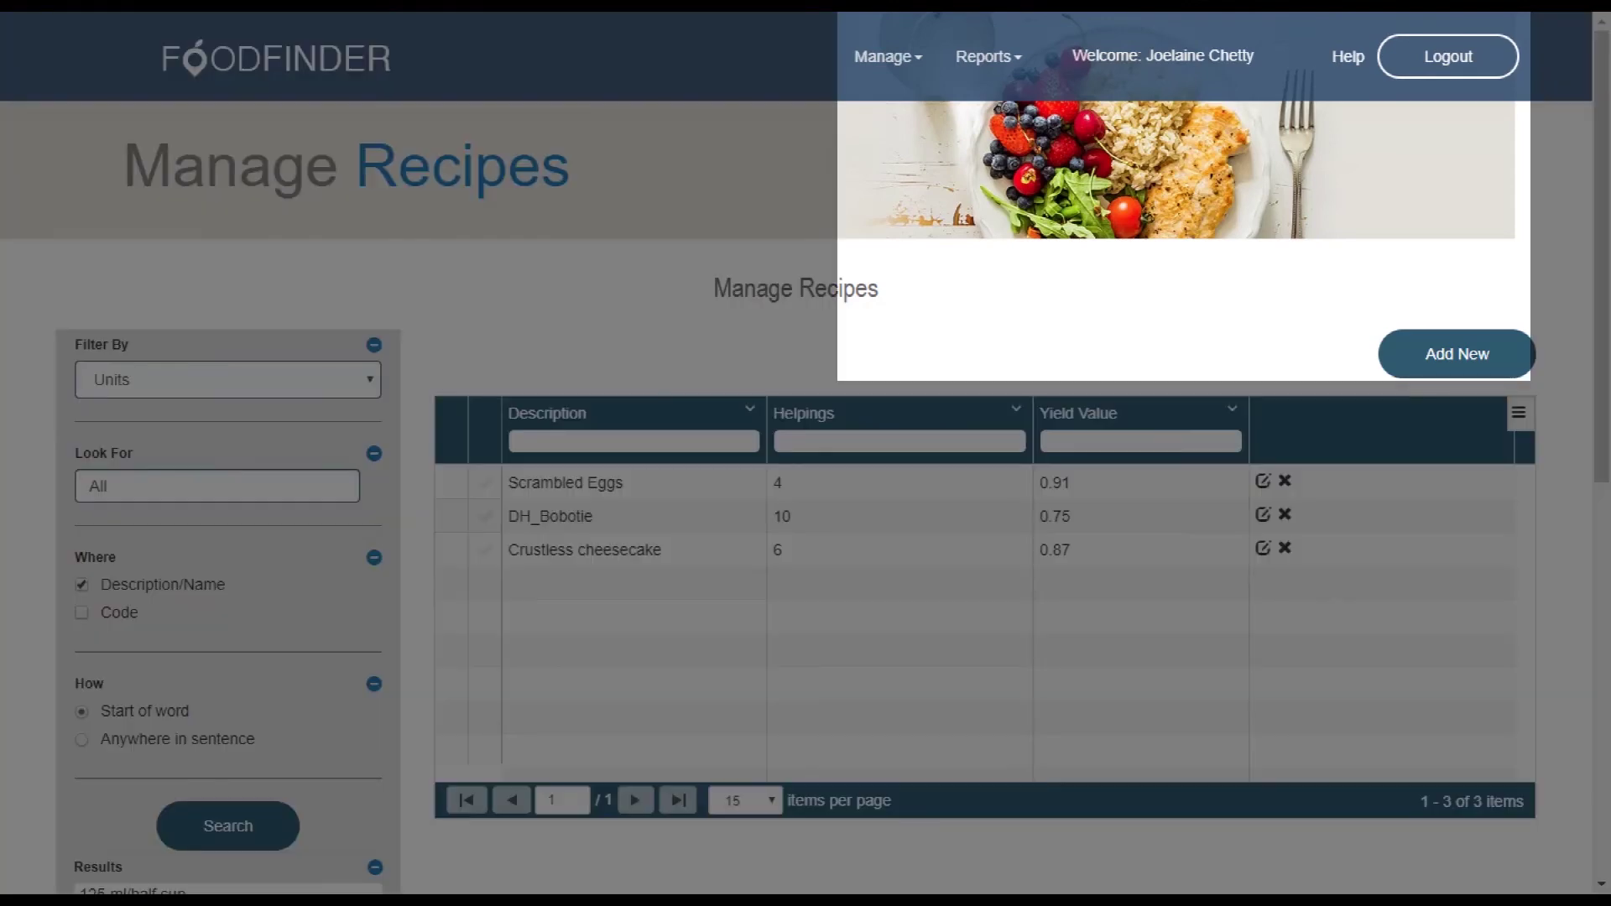
click(989, 57)
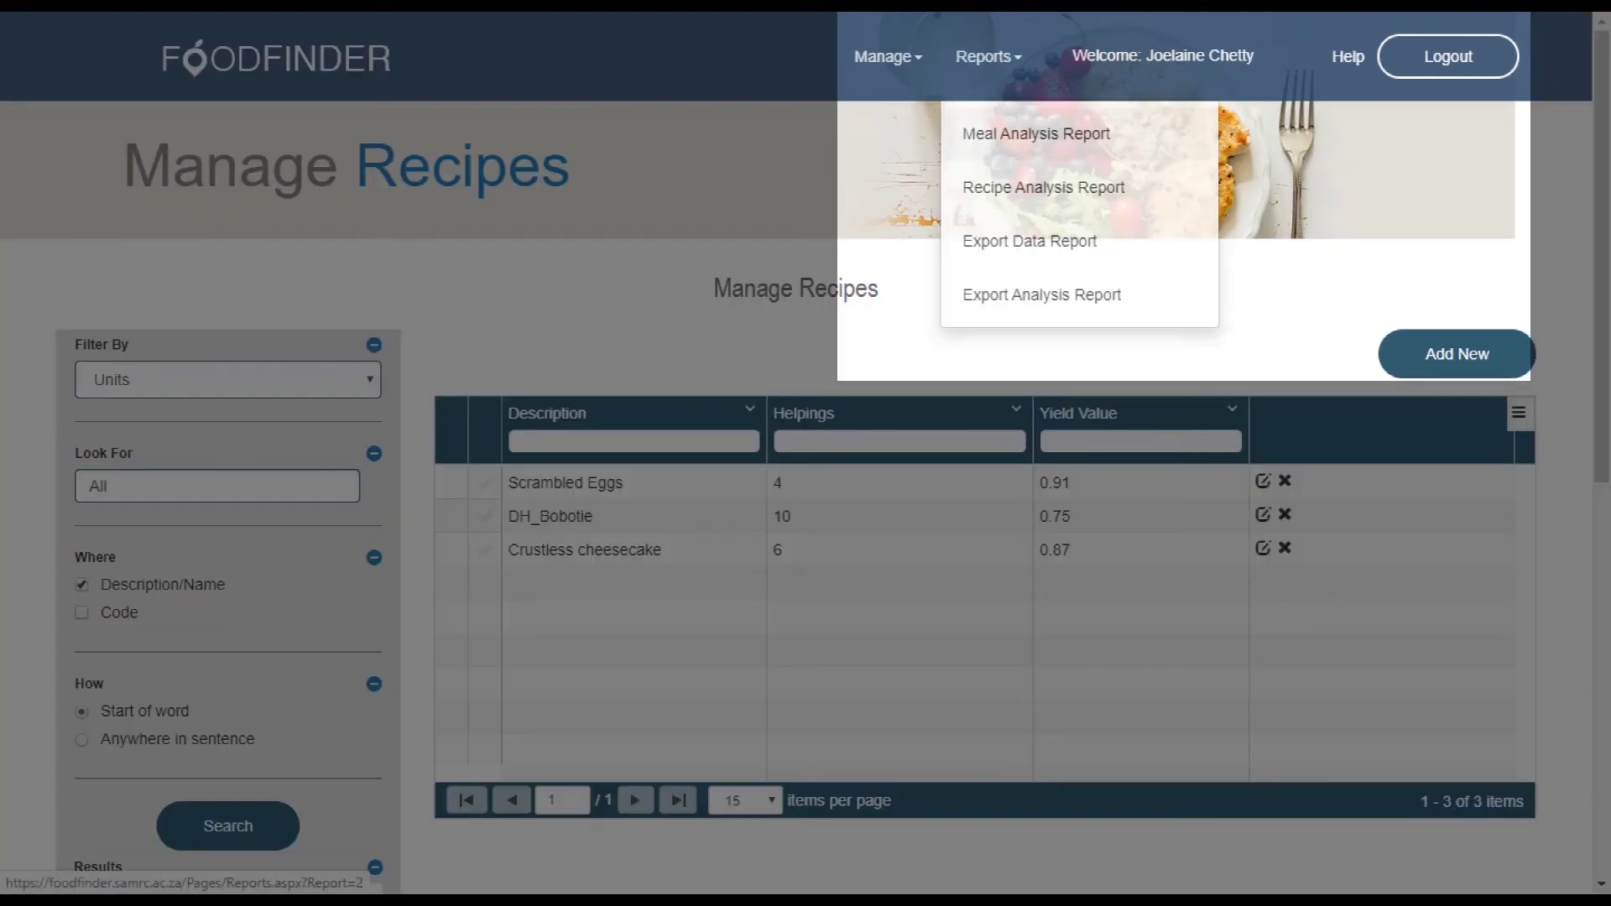
click(1043, 187)
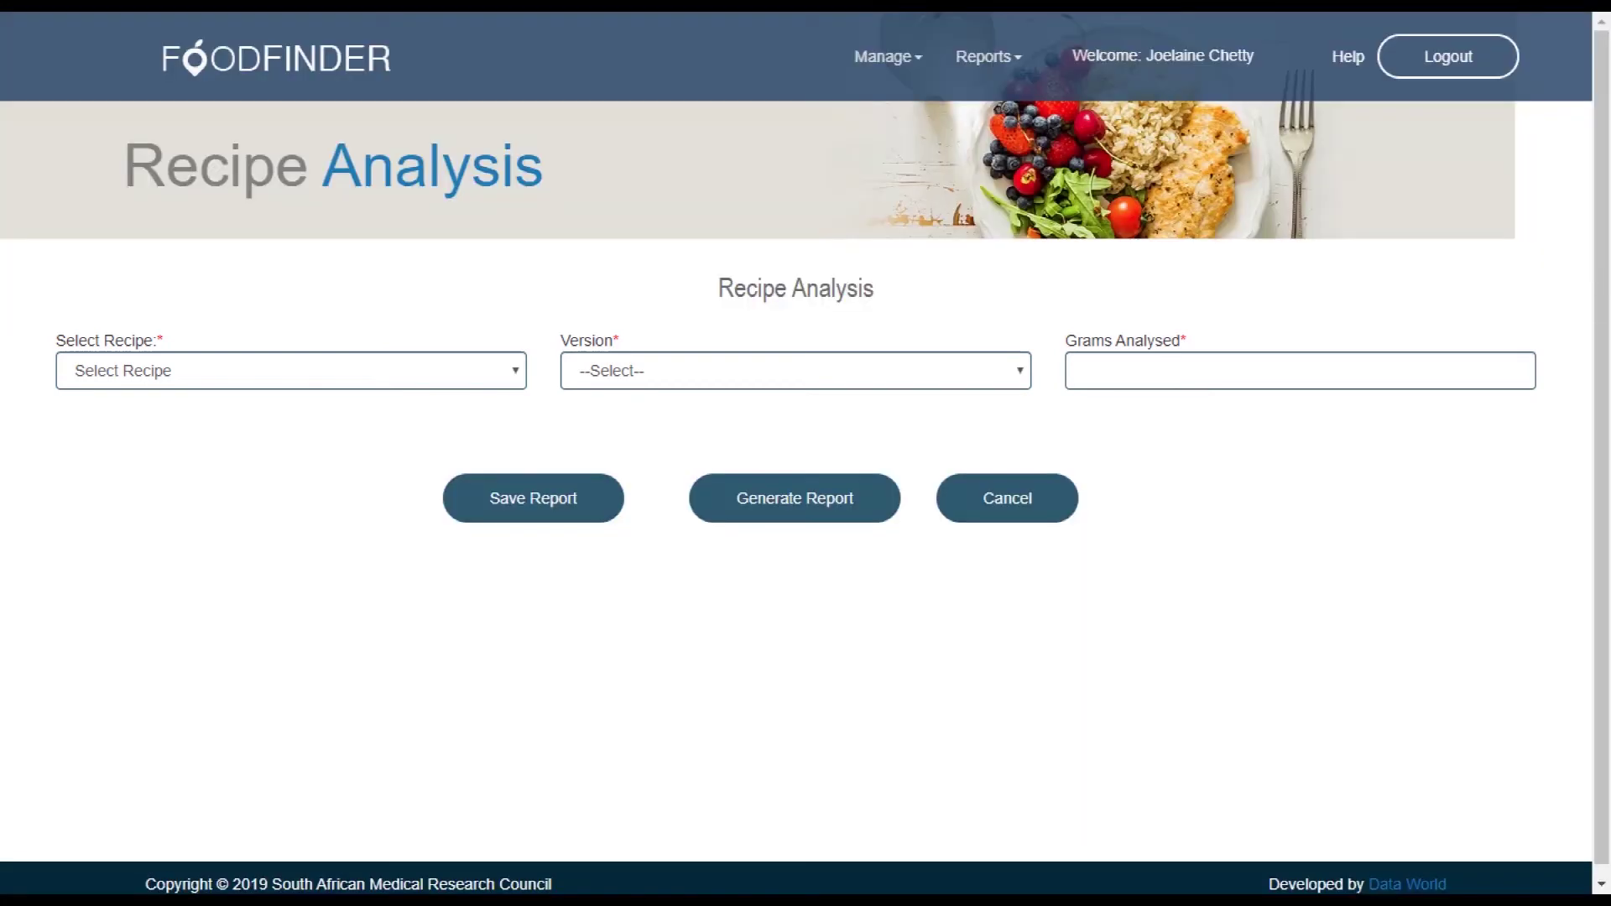
- Generate the recipe analysis for Crustless cheesecake with version V2019-07-01 and 100 grams analysed, and look over the report's first page
click(291, 371)
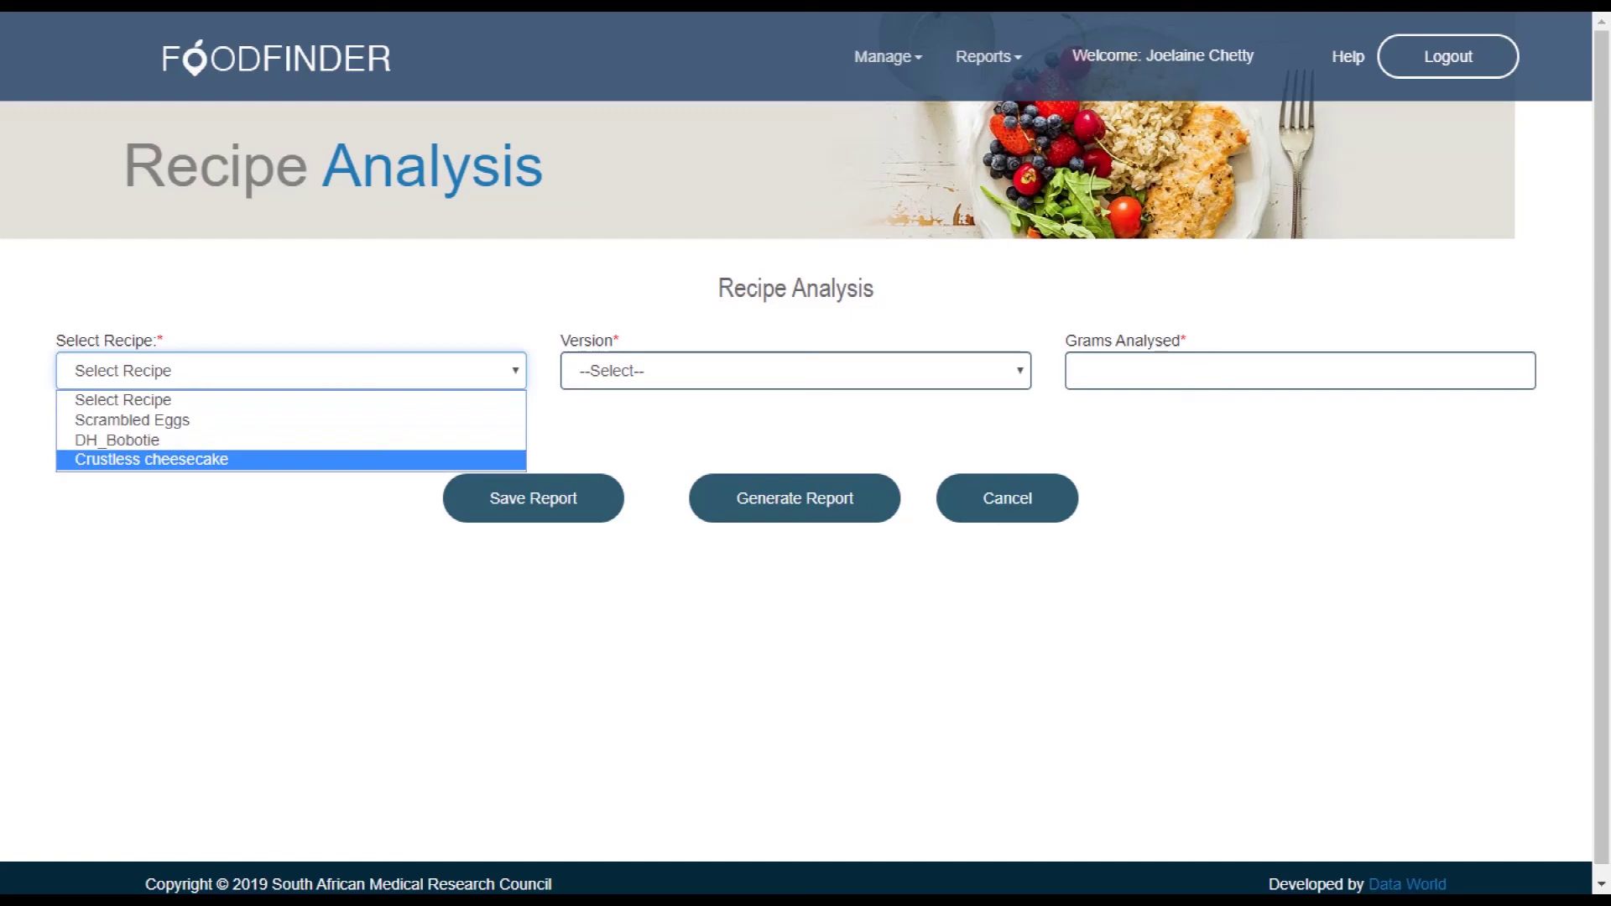
click(151, 459)
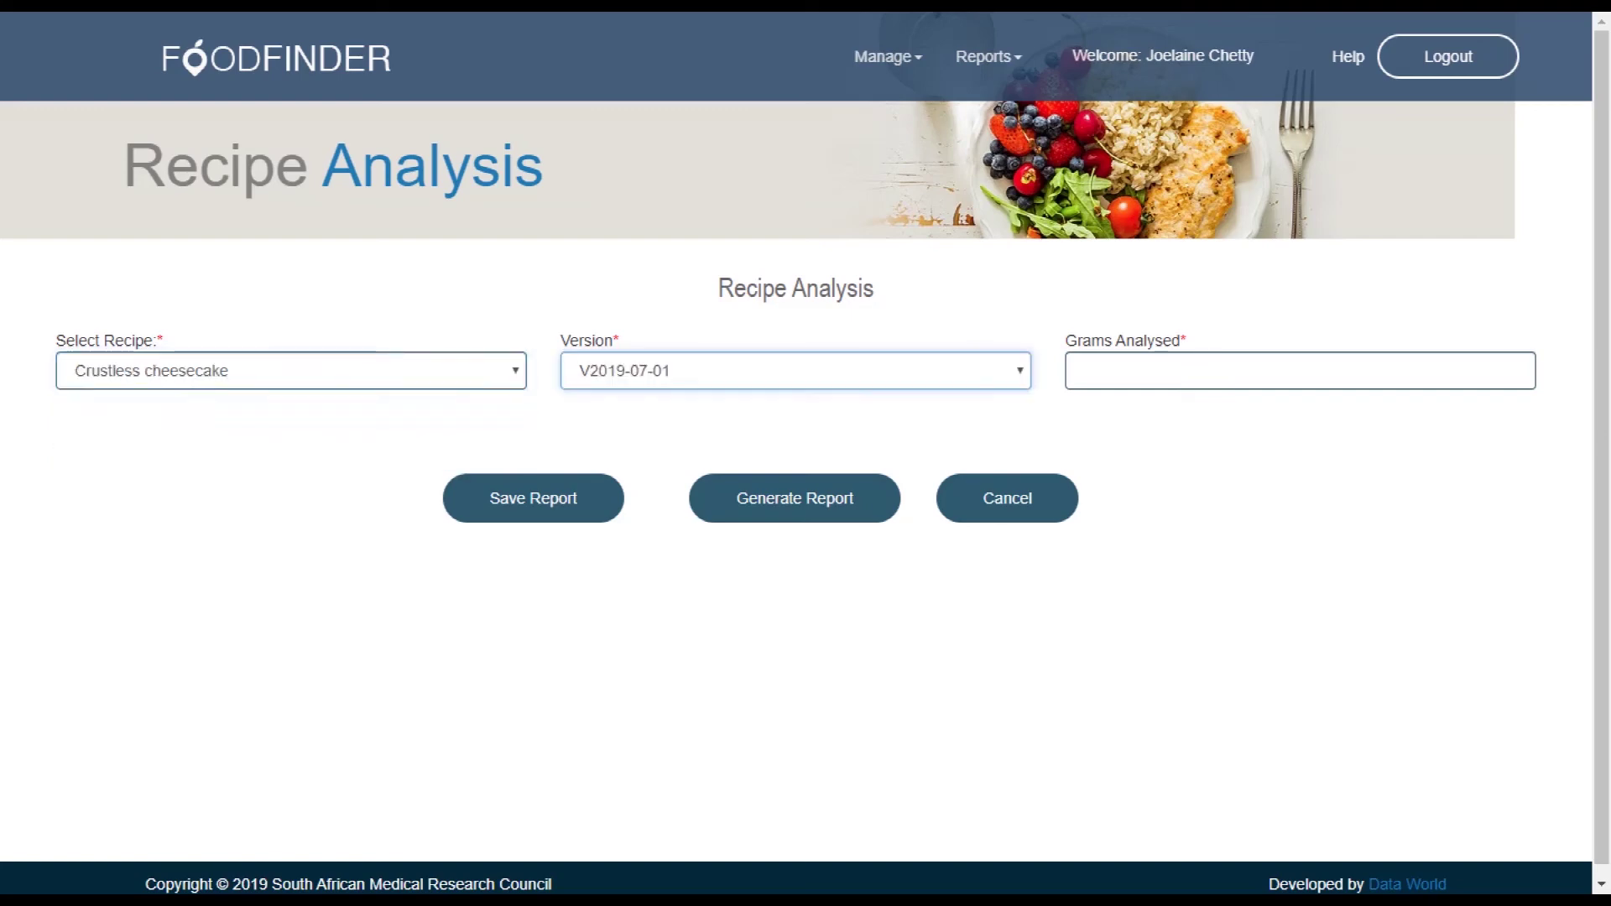
key(Tab)
text(10)
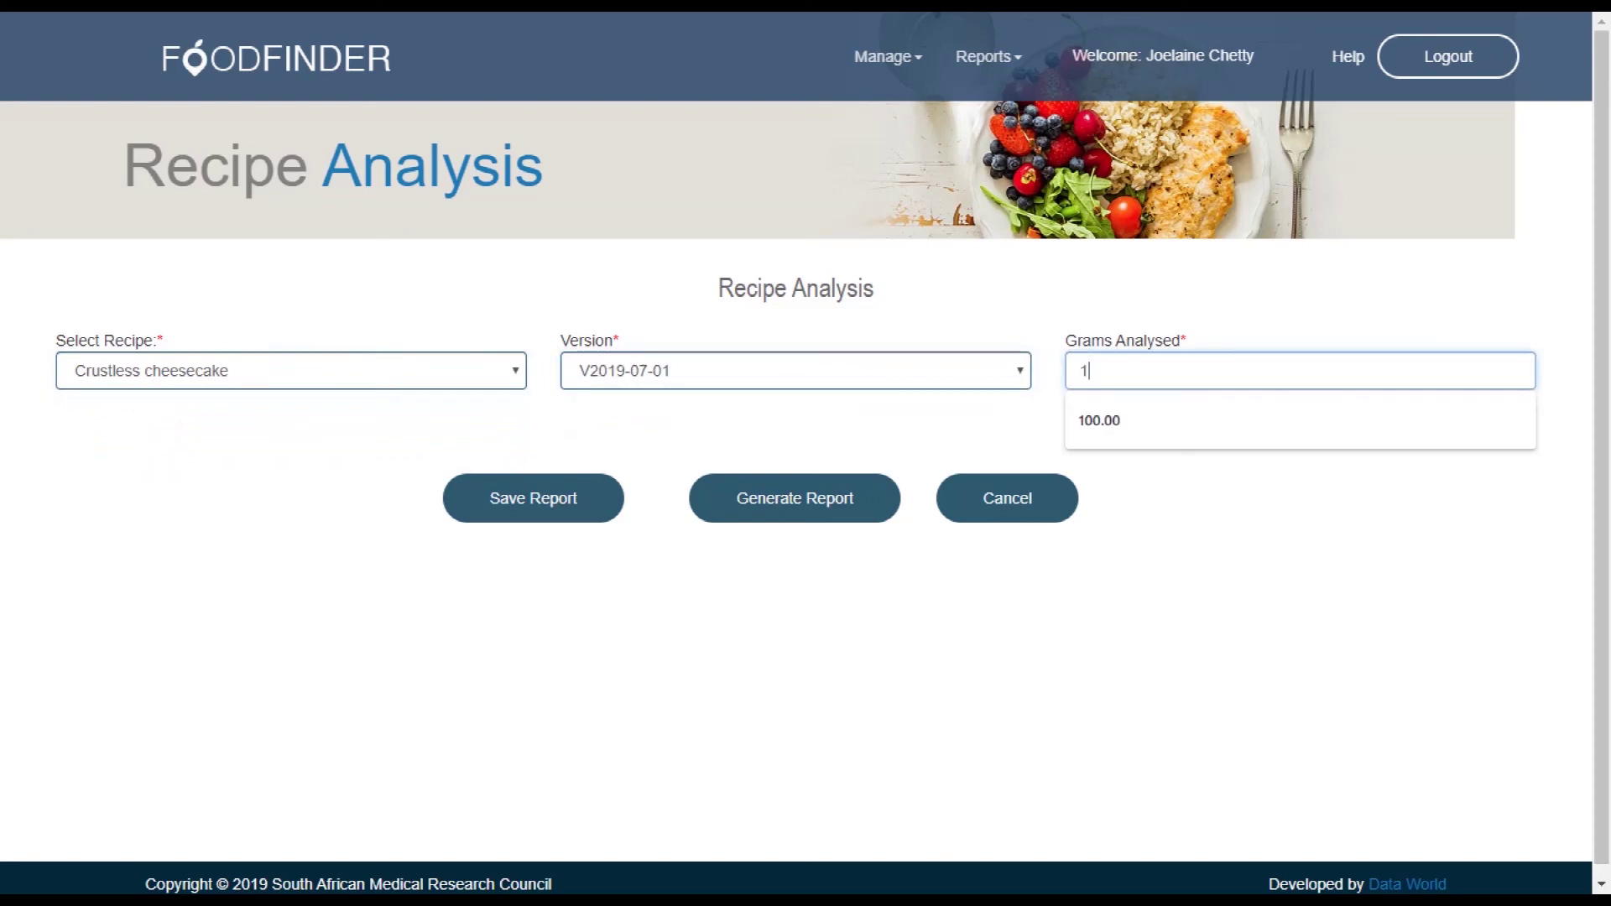
key(Down)
key(Down)
key(Return)
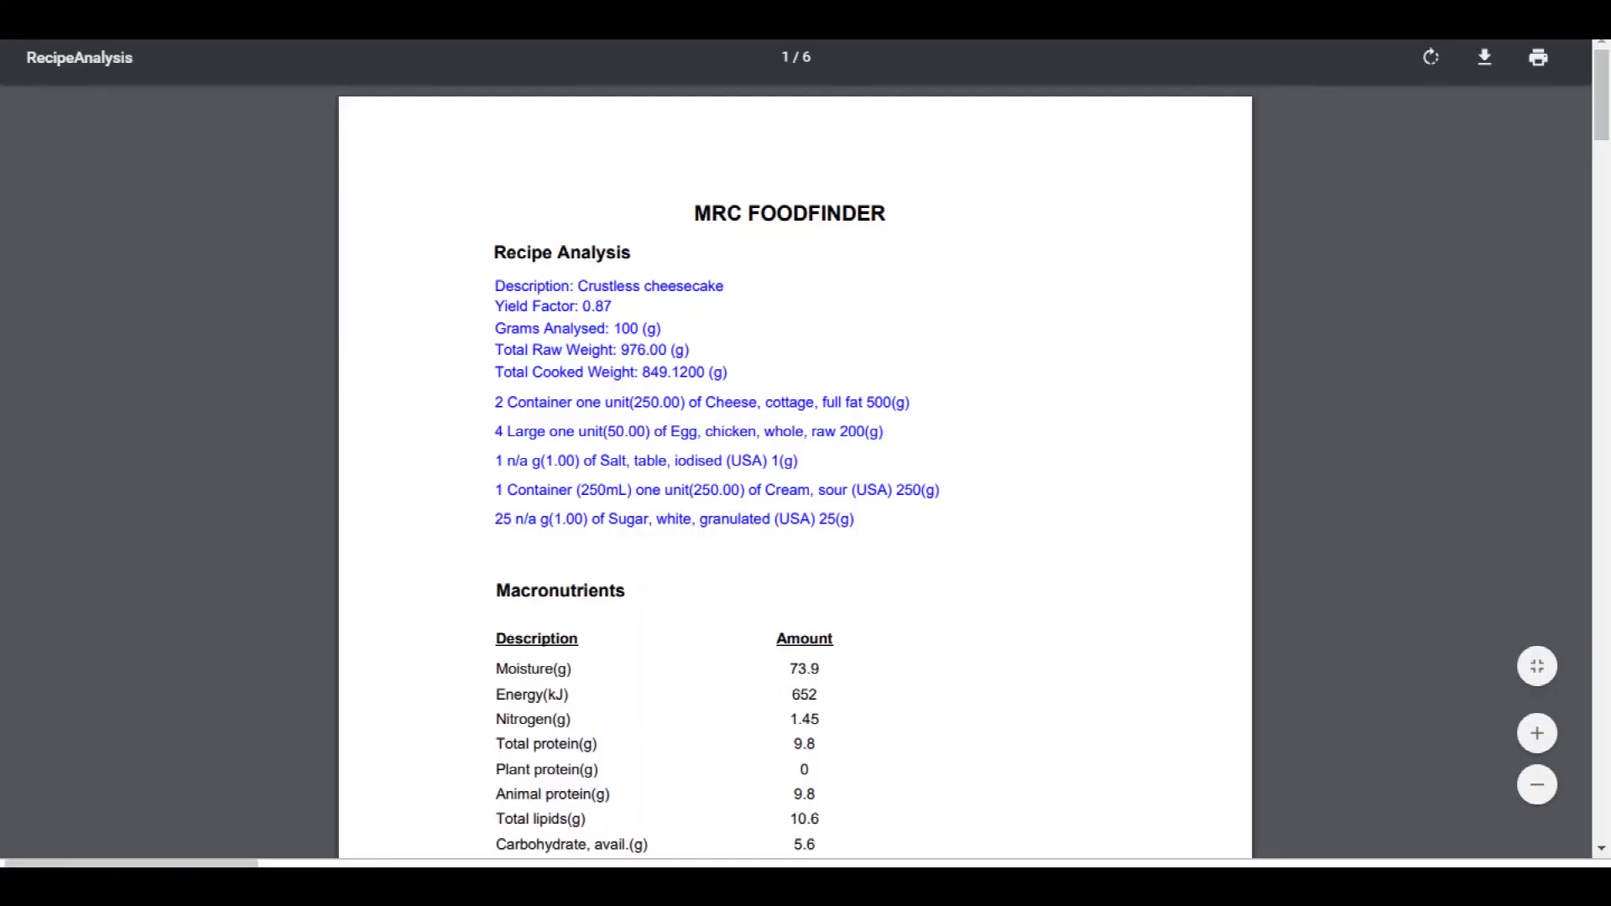
scroll(796, 470, down, 2)
scroll(795, 470, up, 2)
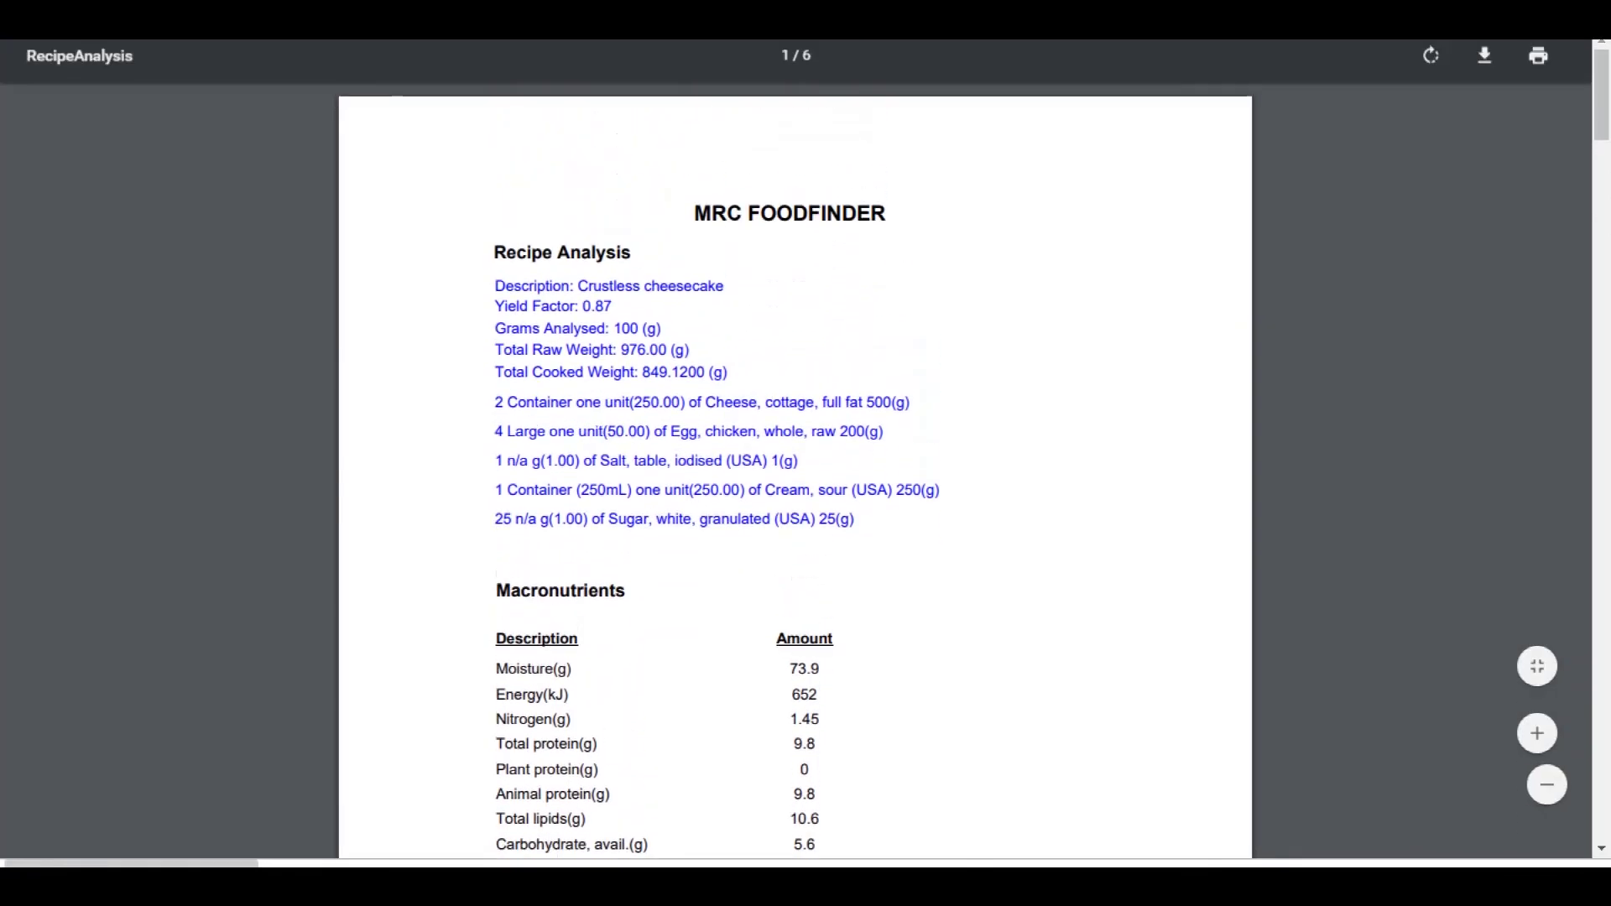